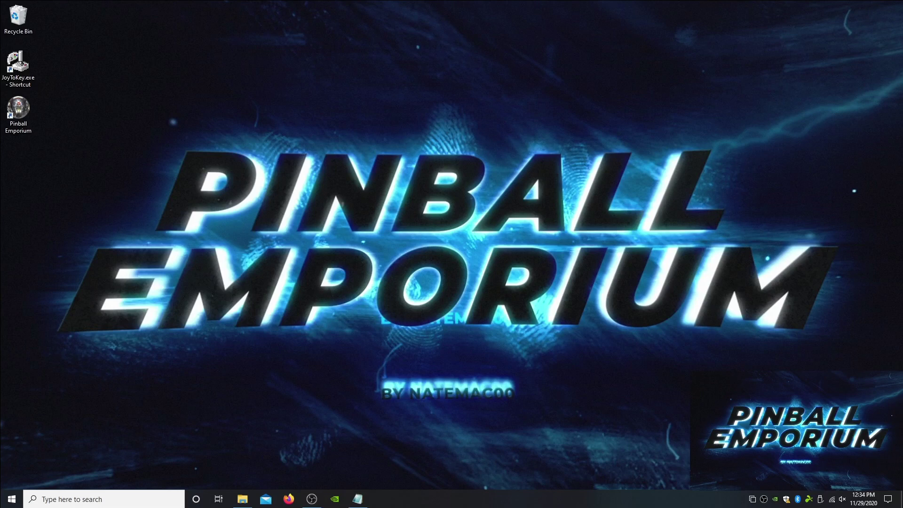
Review the Discord support link and the Version 3.00 changes in _README.txt, and close the file.
mouse_move(357, 499)
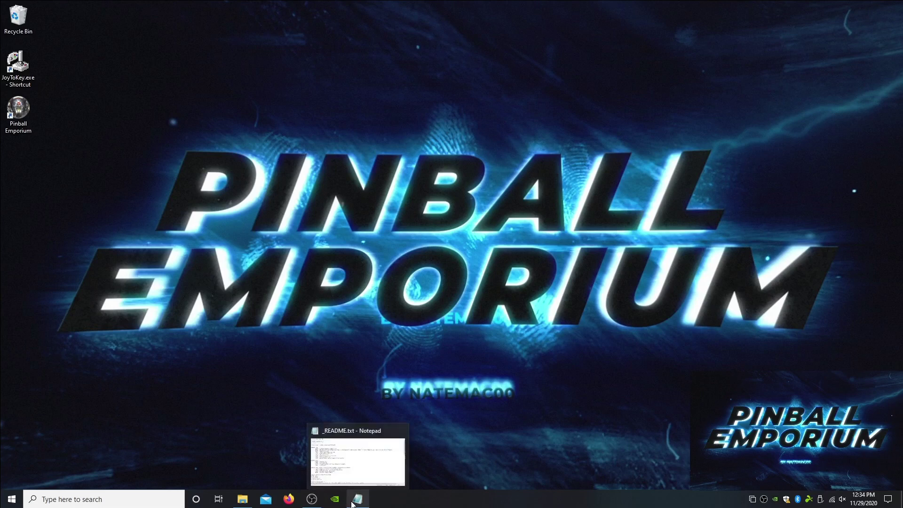
left_click(375, 465)
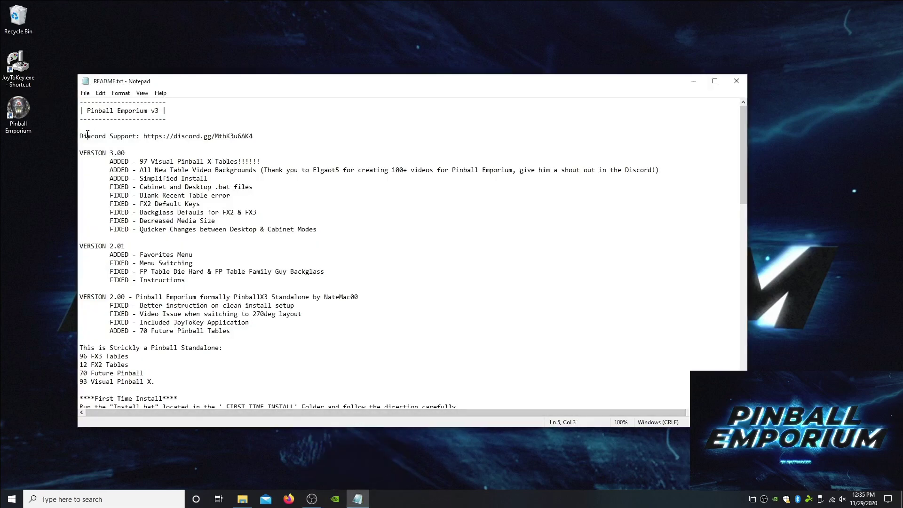
left_click_drag(87, 136, 264, 137)
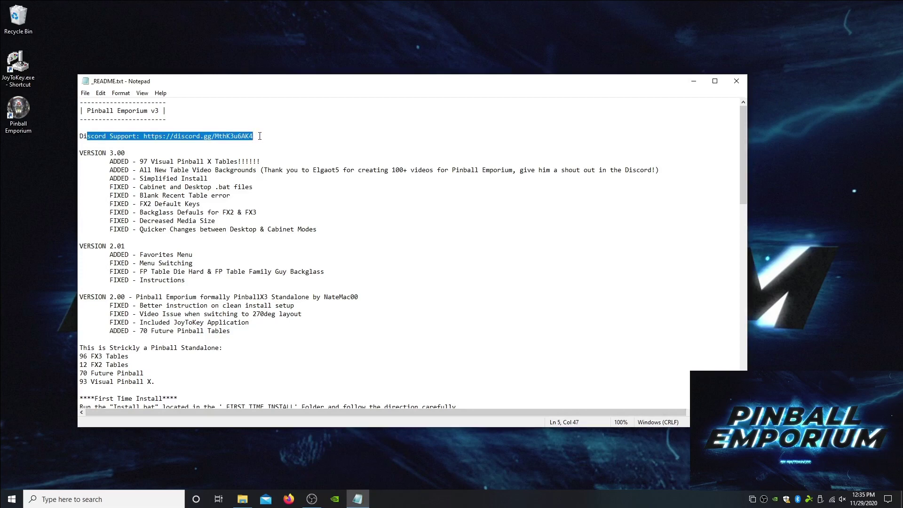
left_click(263, 135)
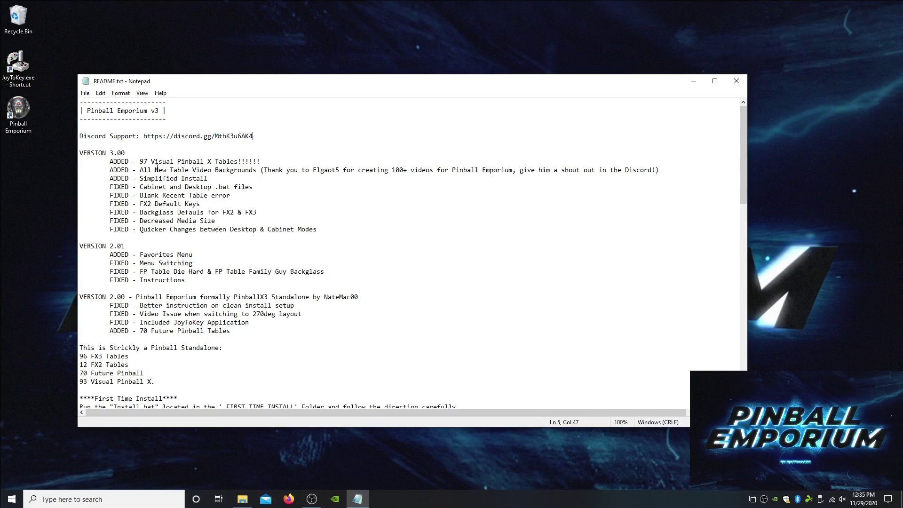
left_click_drag(260, 161, 140, 162)
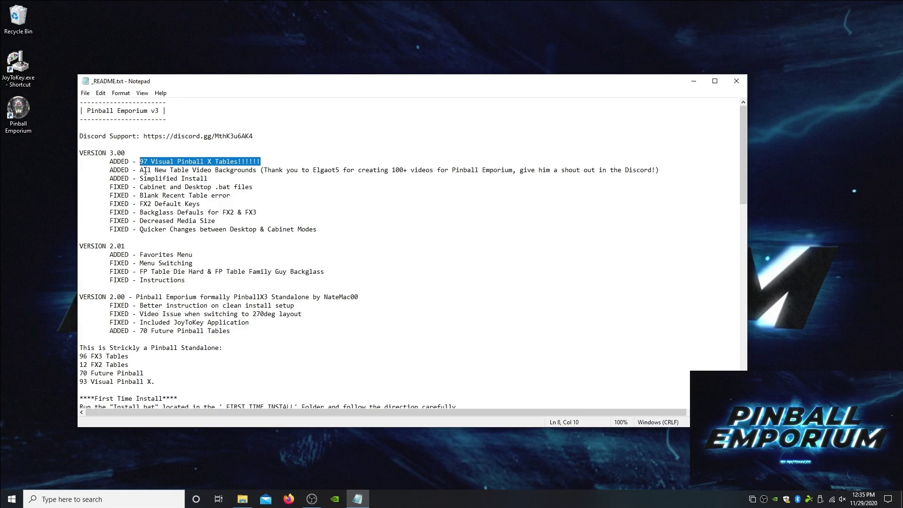
left_click(140, 170)
left_click_drag(140, 170, 253, 168)
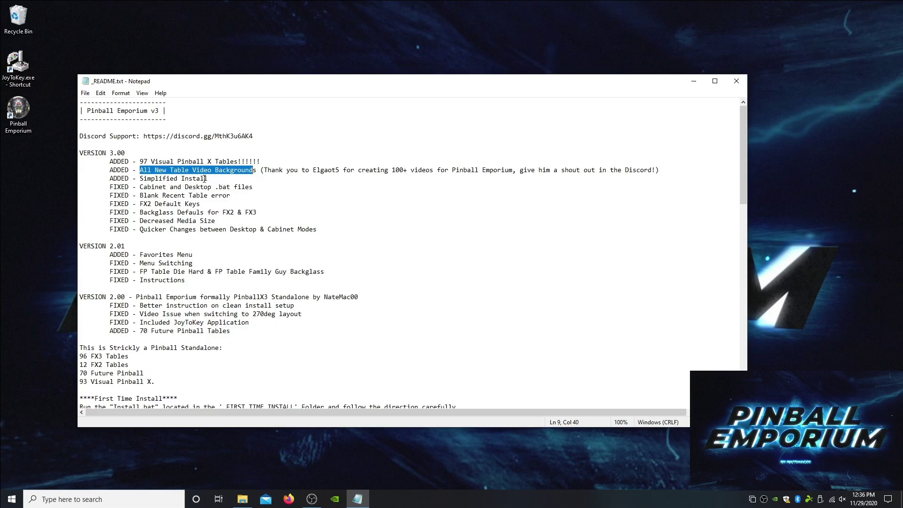
left_click_drag(206, 179, 132, 179)
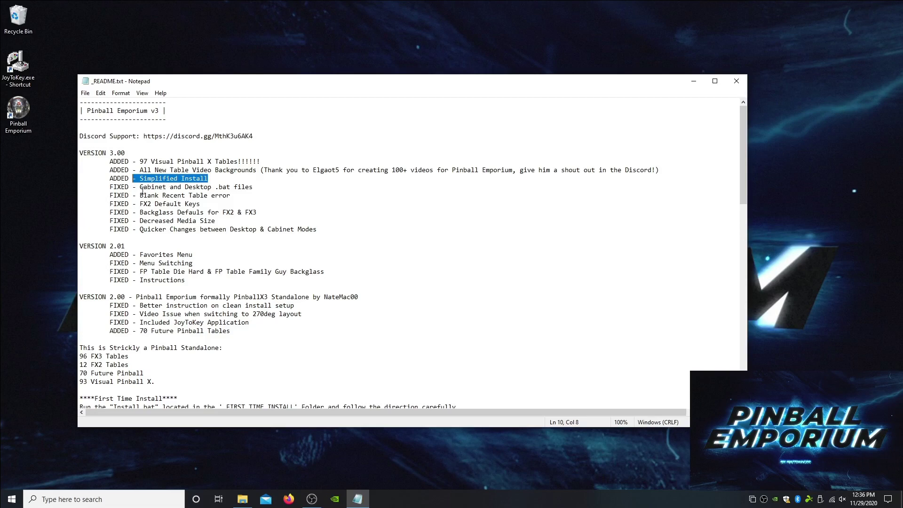
left_click_drag(139, 187, 211, 188)
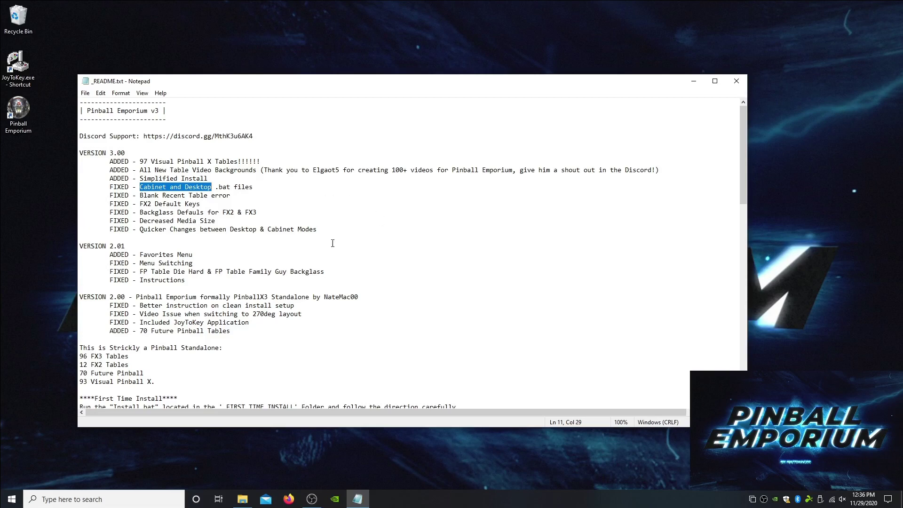
left_click(736, 81)
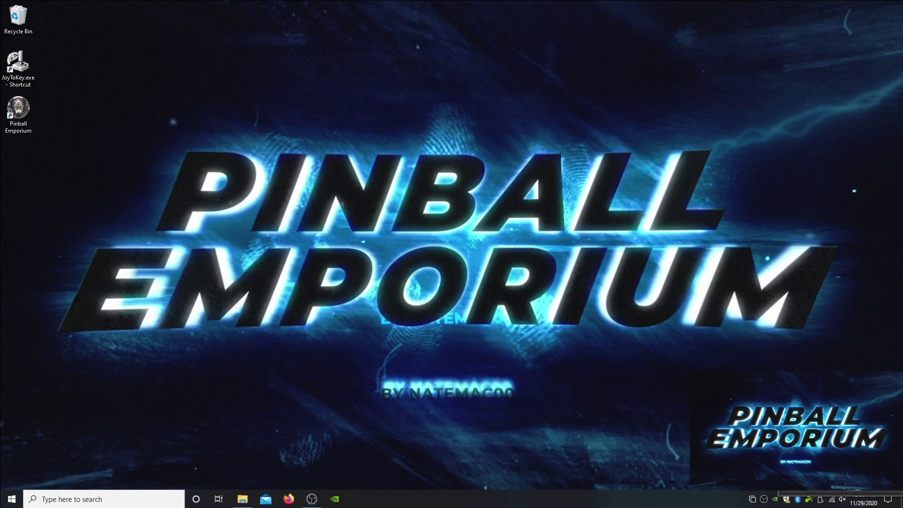
Check the details of the "Threat removed or restored" entry in the Windows Security protection history, and close the window.
left_click(786, 500)
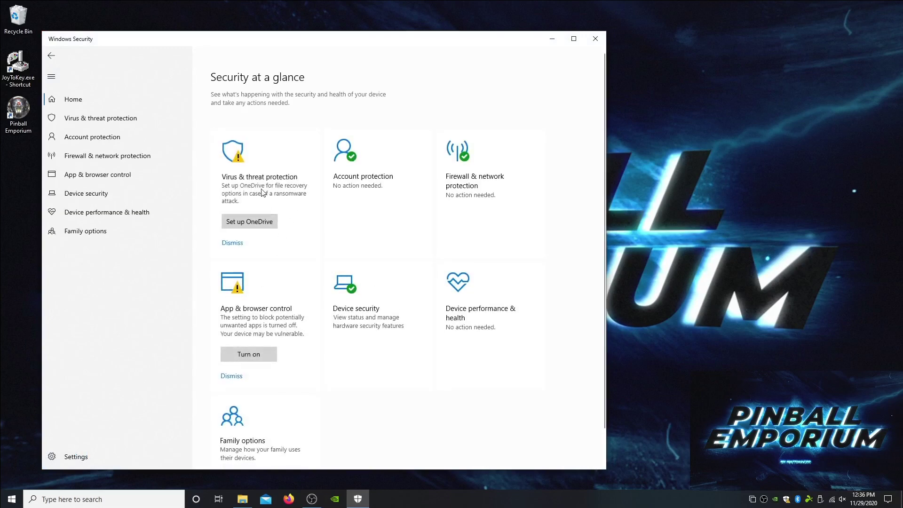
left_click(275, 191)
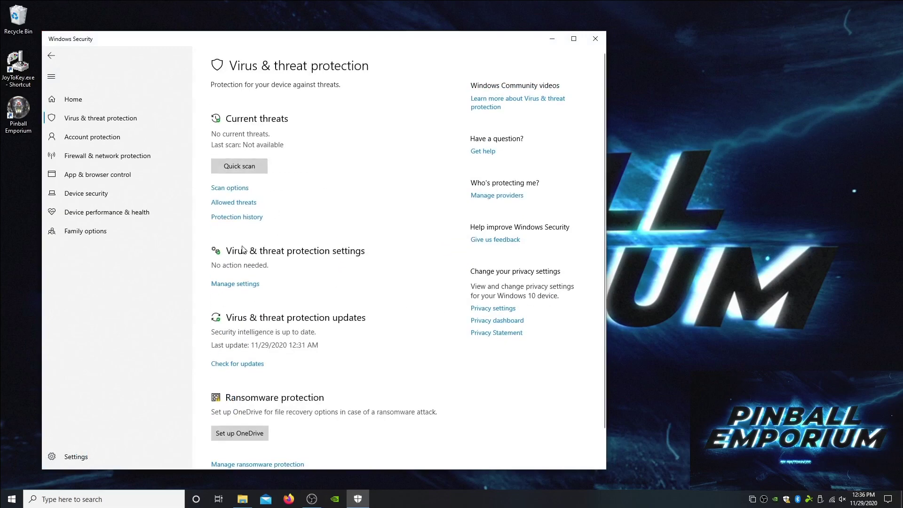
left_click(247, 217)
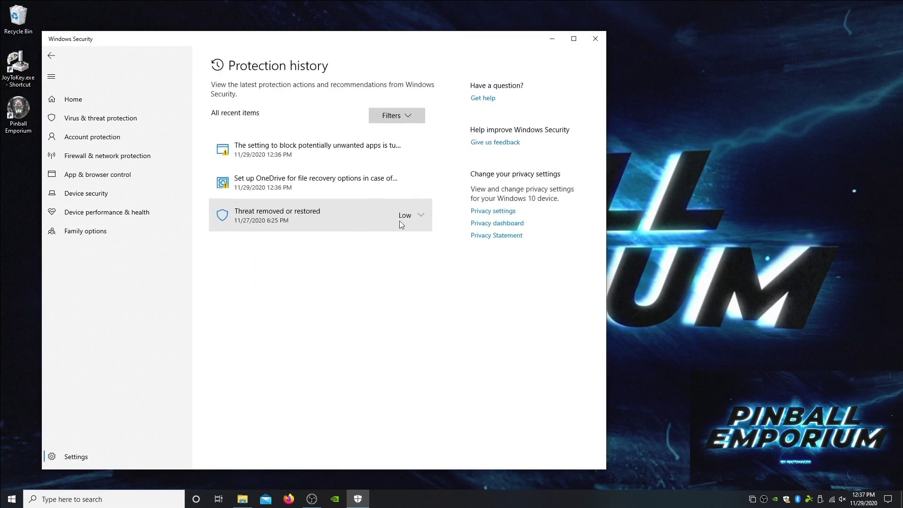
left_click(422, 215)
left_click(405, 300)
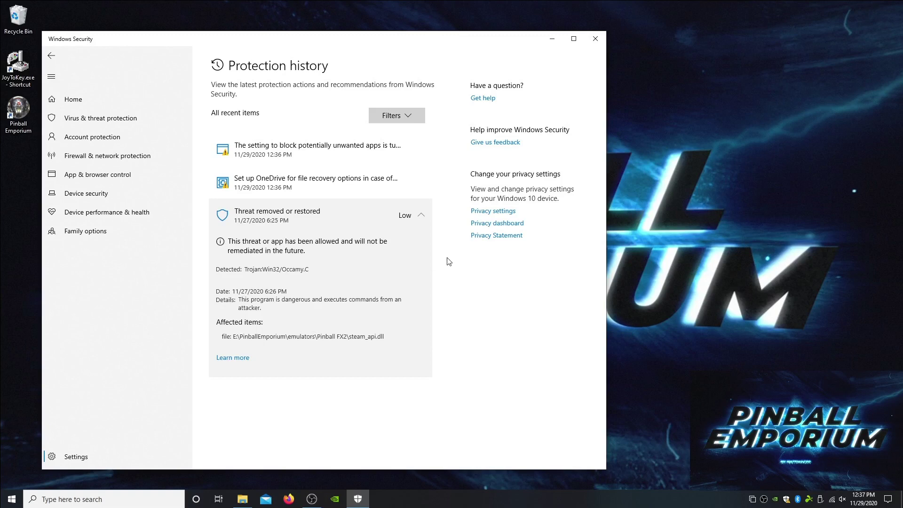
left_click(594, 38)
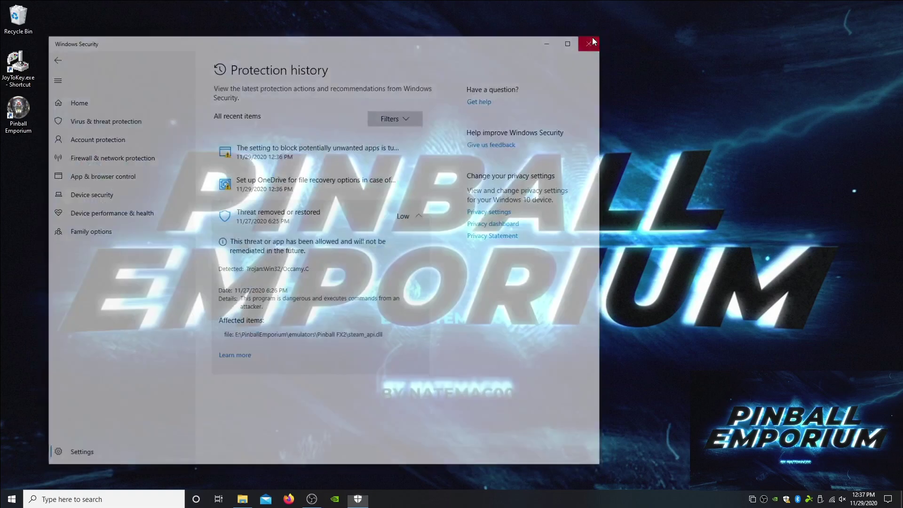
Open the Windows display settings and compare the scale and resolution of displays 1 and 2.
right_click(474, 109)
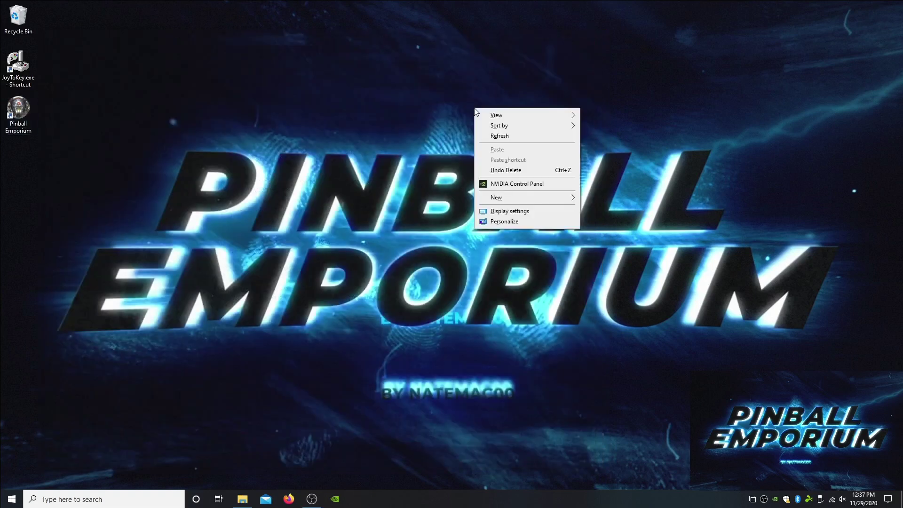
left_click(501, 213)
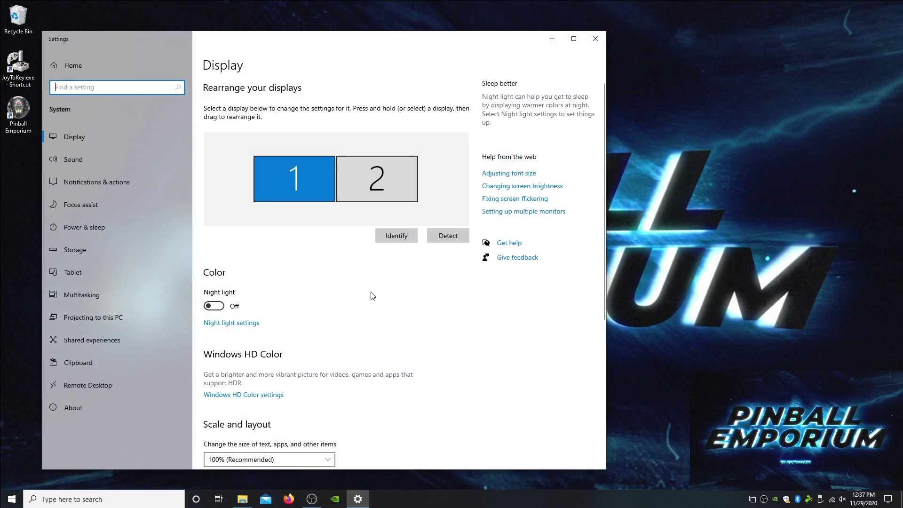
scroll(371, 298, "down", 2)
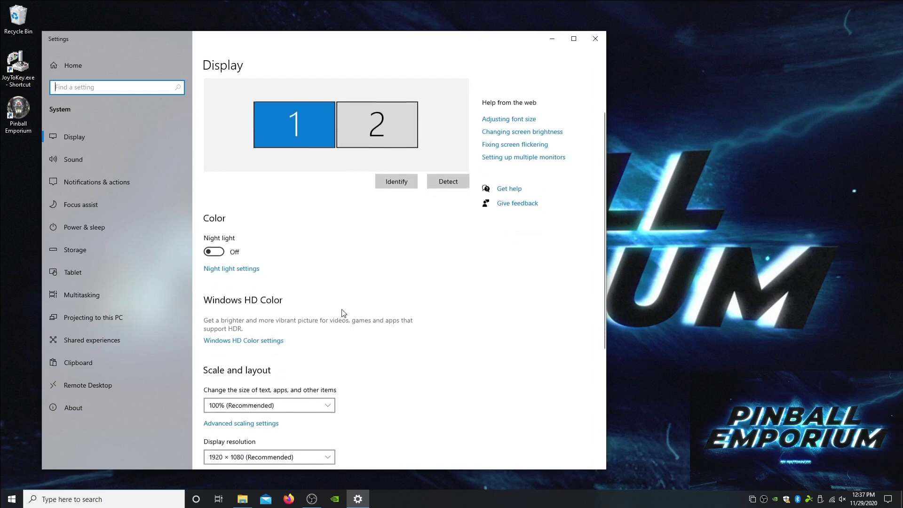
left_click(361, 128)
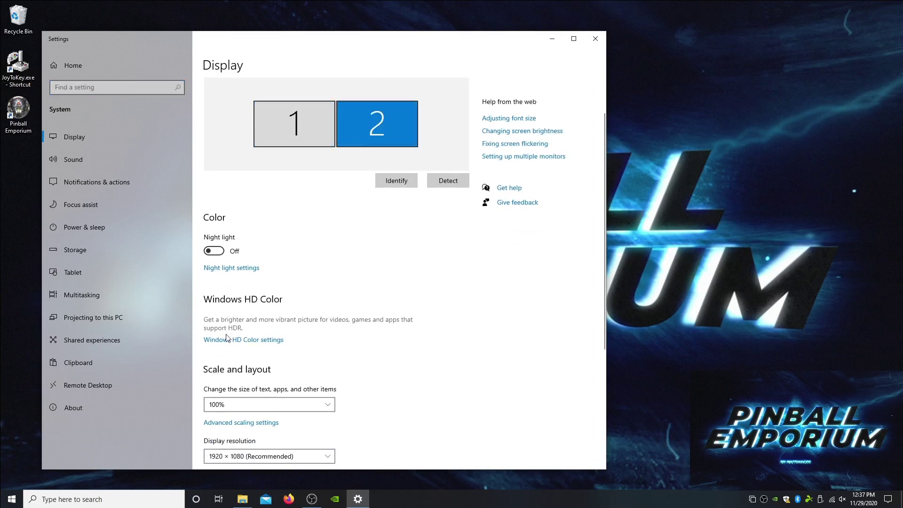
left_click(299, 137)
left_click(353, 130)
left_click(302, 128)
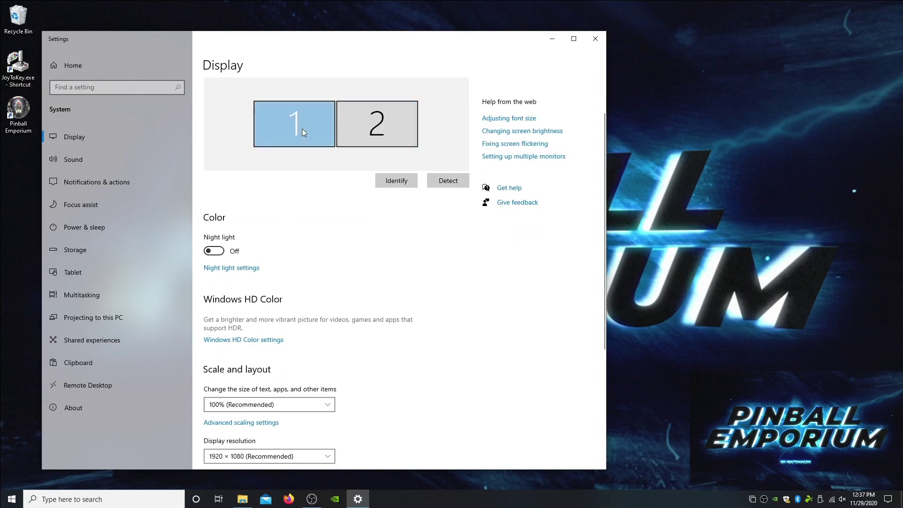
Examine the orientation options for display 1 without changing them, and close the display settings.
scroll(446, 342, "down", 5)
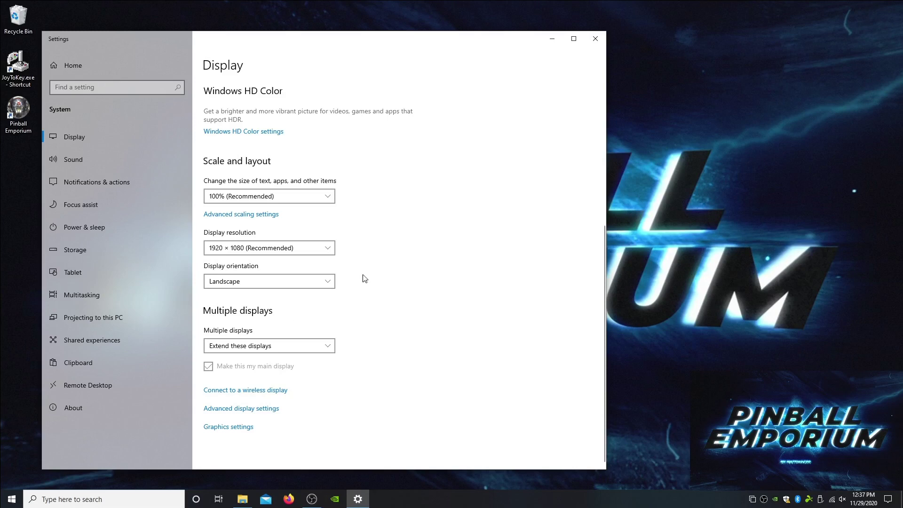
left_click(258, 281)
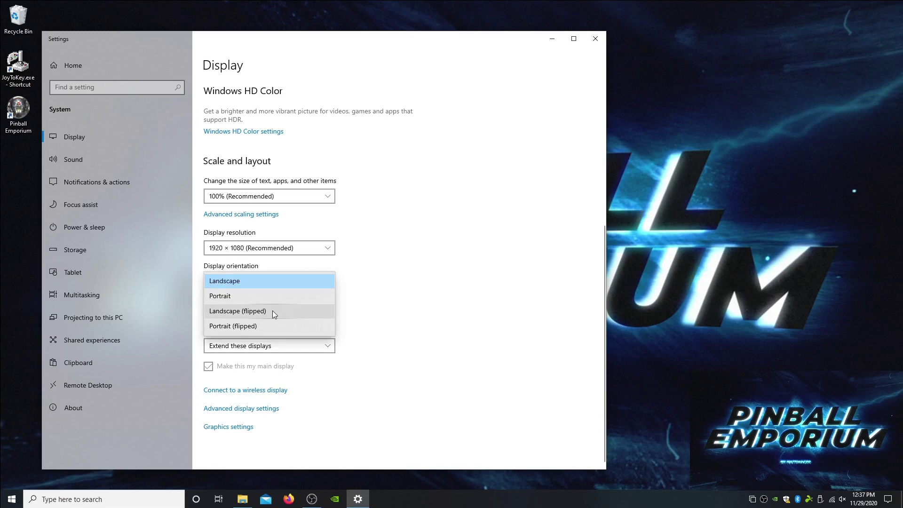
left_click(369, 316)
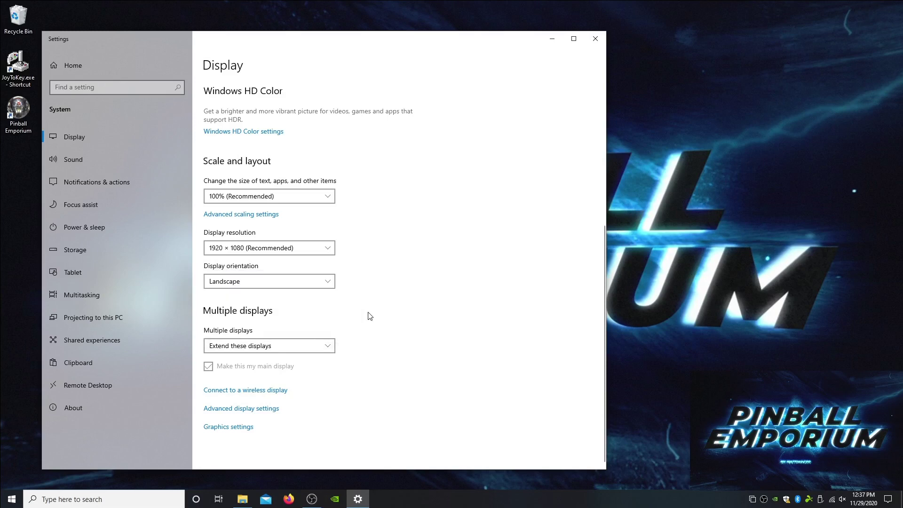
left_click(596, 38)
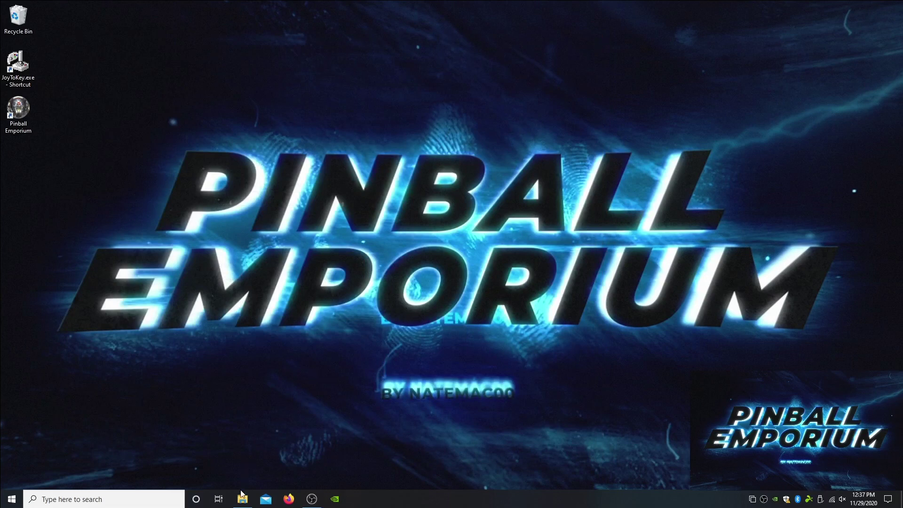
Run Install.bat from the _FIRST TIME INSTALL folder in PinballEmporium, and reposition and widen its console window.
left_click(242, 498)
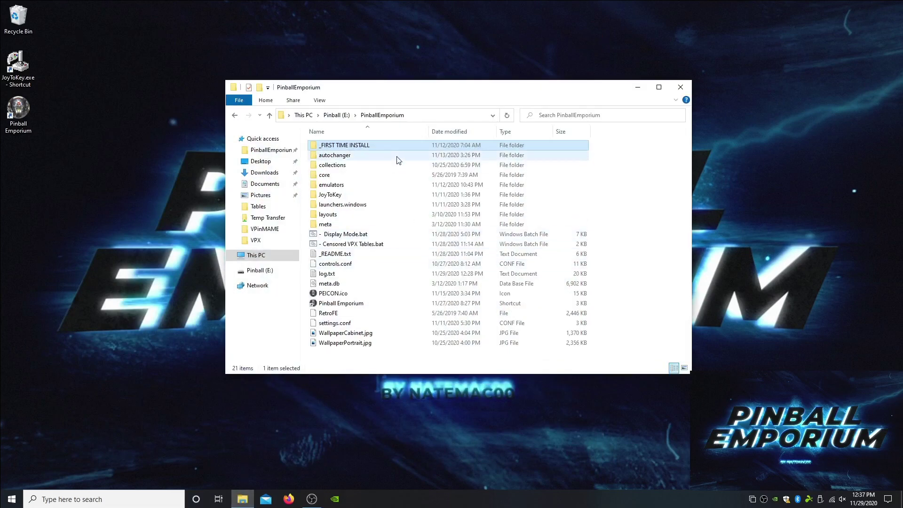
double_click(328, 146)
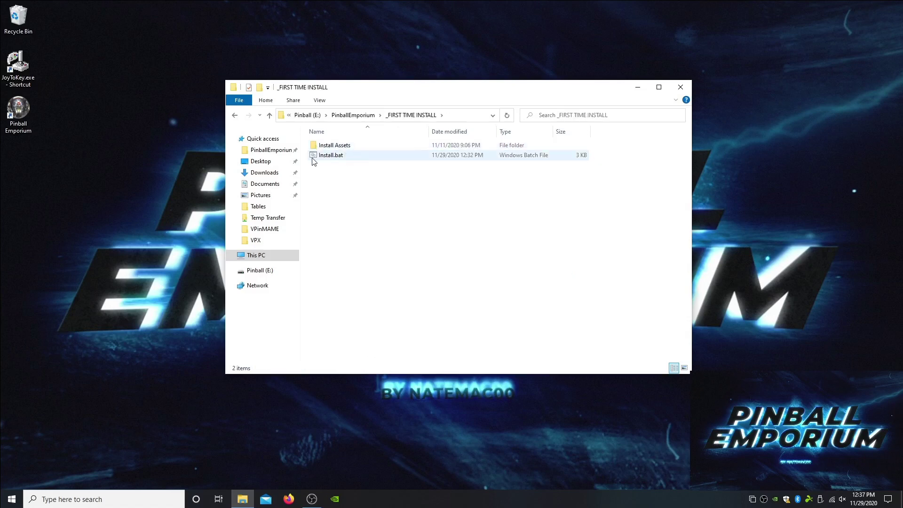
double_click(335, 155)
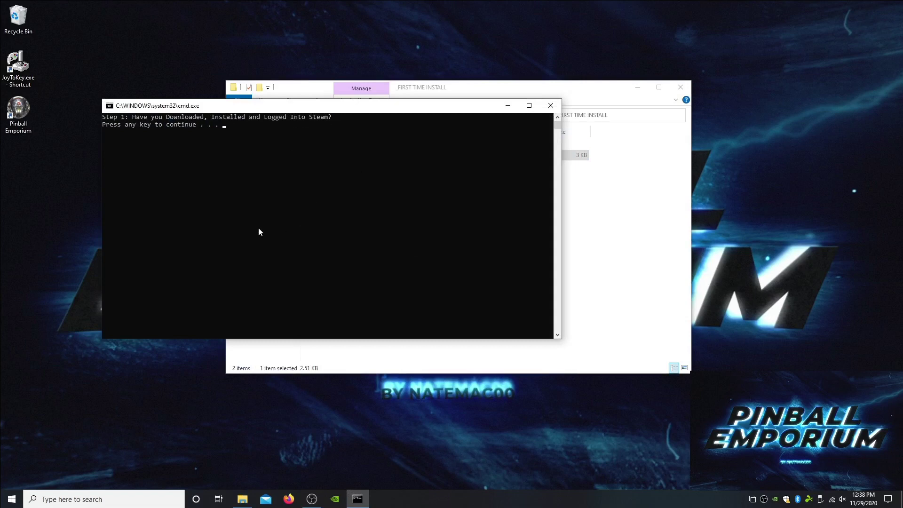
left_click_drag(221, 109, 329, 103)
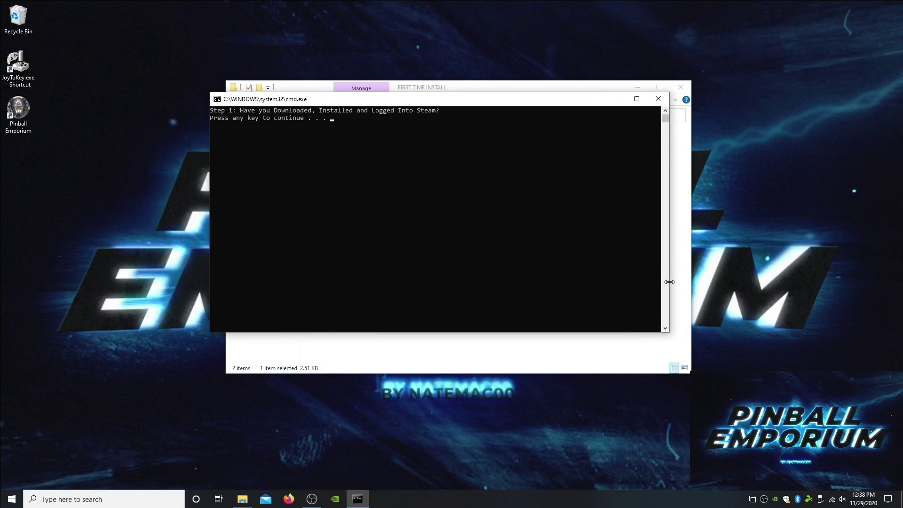
left_click_drag(669, 281, 817, 275)
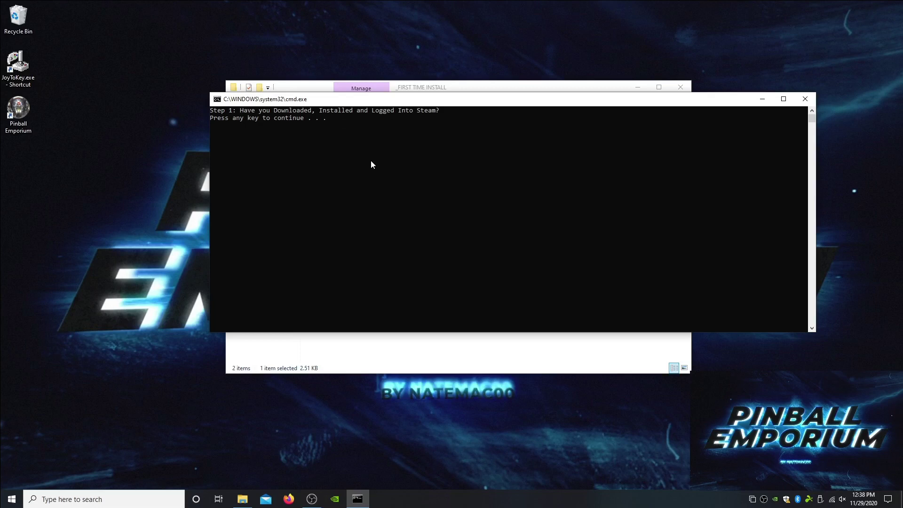
Continue the install script through the Steam and Pinball FX3 checks and launch the Future Pinball and BAM installer.
key("Return")
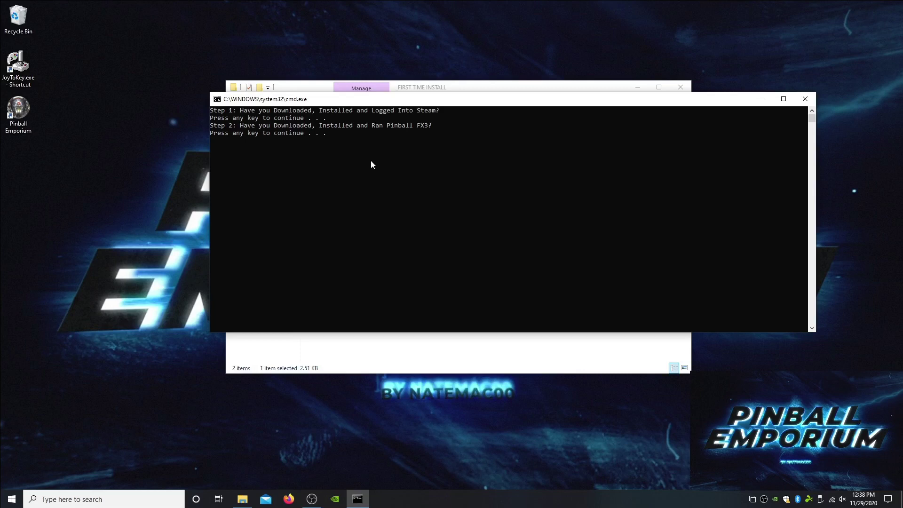
key("Return")
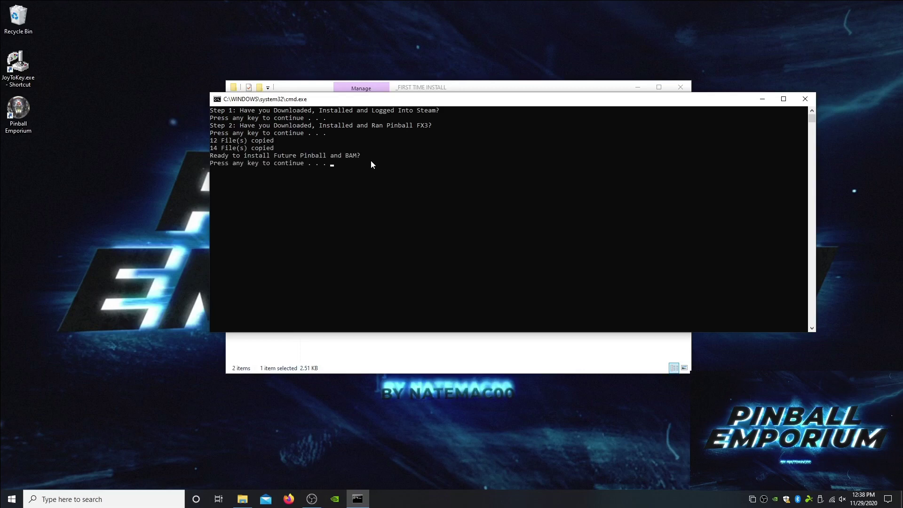
key("Return")
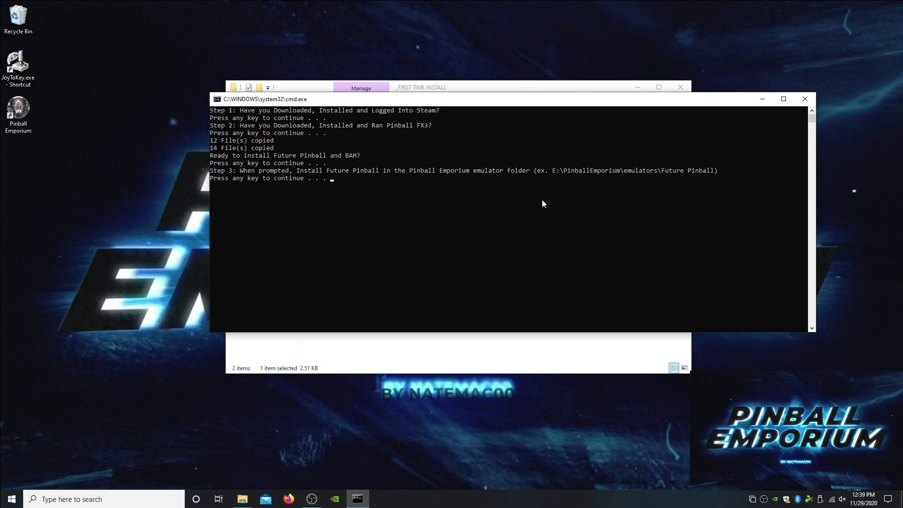
key("space")
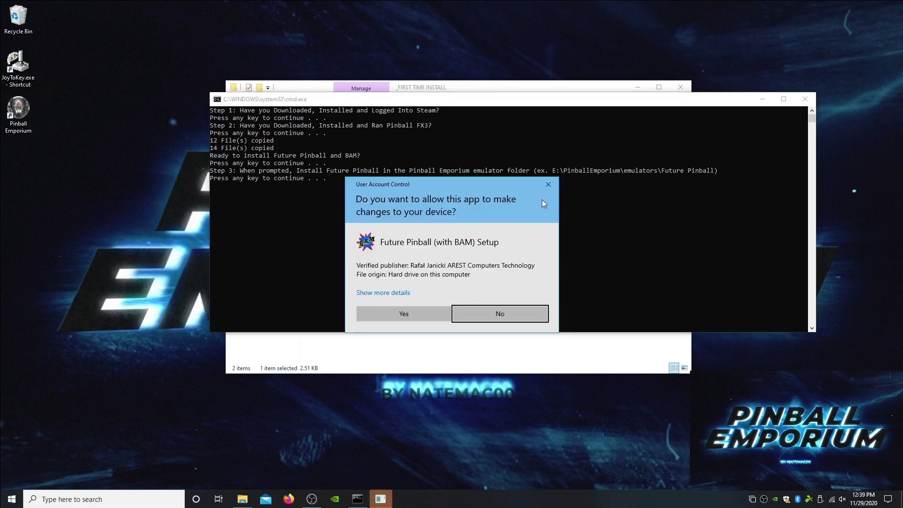
Allow Future Pinball (with BAM) Setup to make changes, accept its license agreement and proceed to the destination selection.
left_click(423, 306)
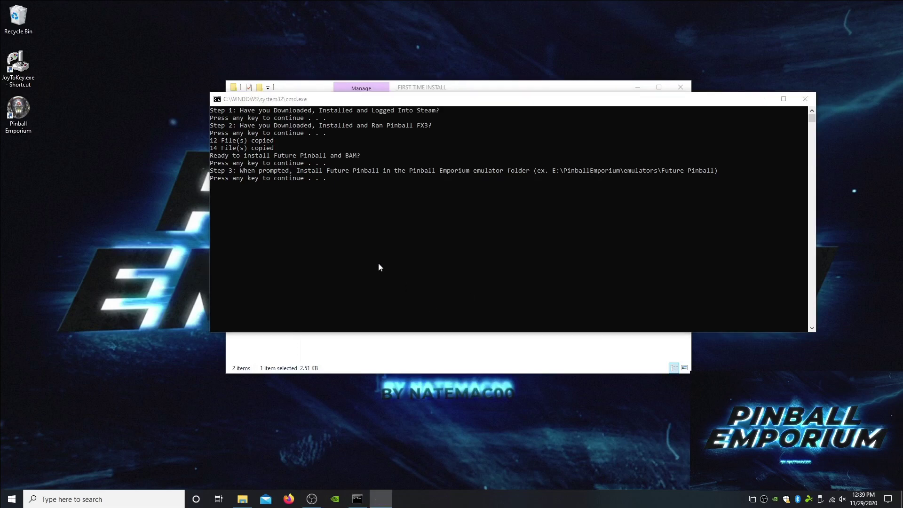
left_click(395, 296)
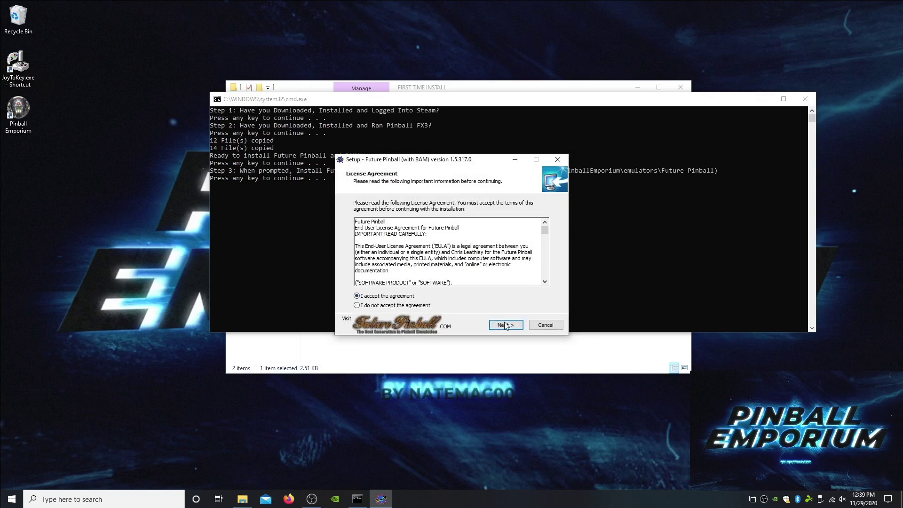
left_click(505, 325)
left_click(409, 296)
left_click(491, 323)
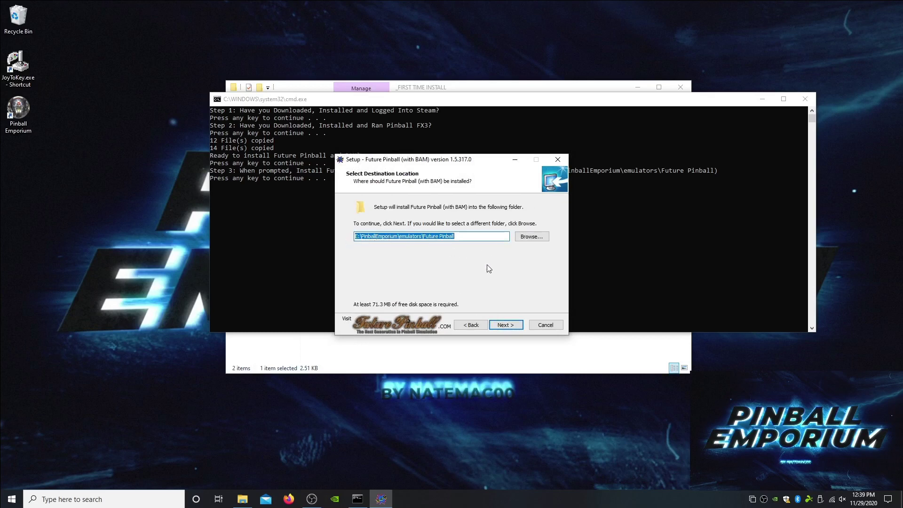
Install Future Pinball (with BAM) into E:\PinballEmporium\emulators\Future Pinball with the standard components and no desktop shortcut, finishing without launching BAM.
left_click(459, 236)
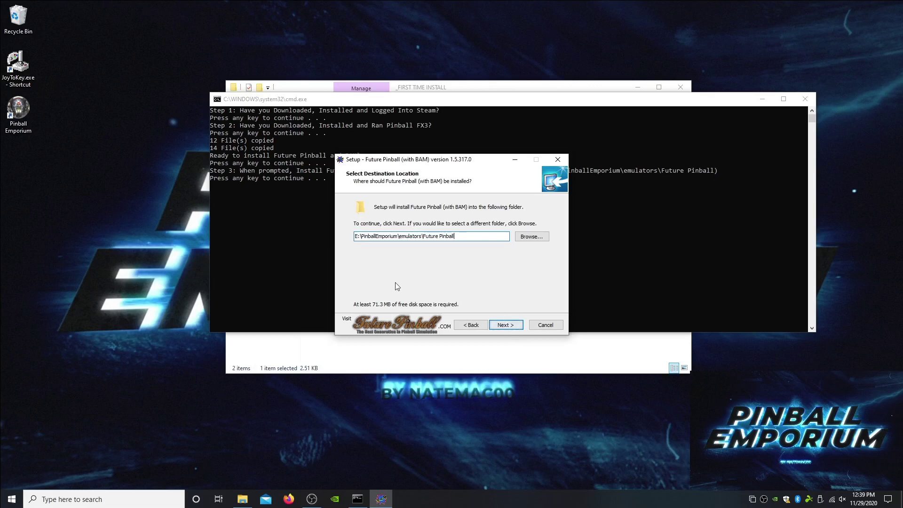
left_click(505, 325)
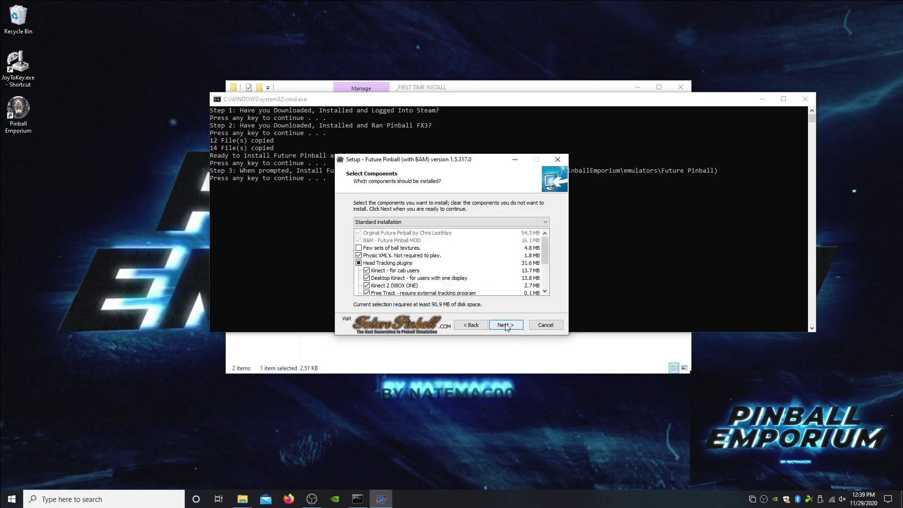
left_click(508, 324)
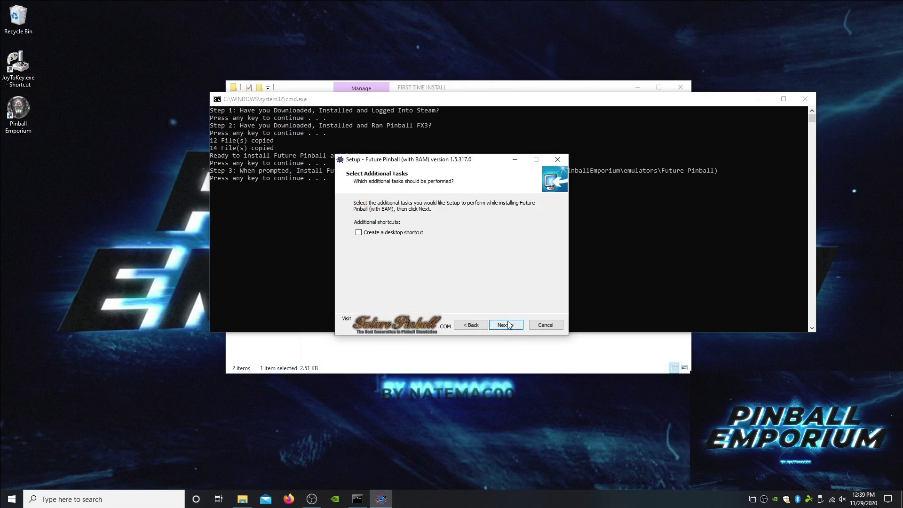
left_click(507, 325)
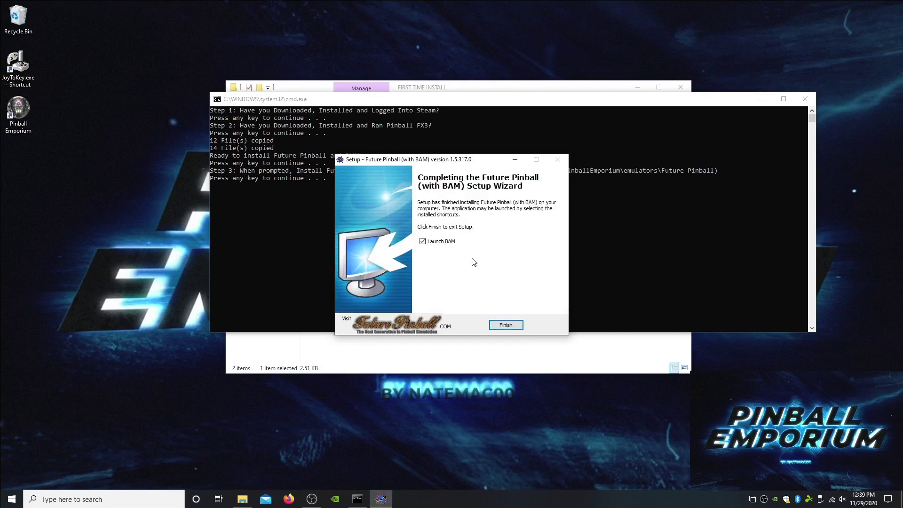
left_click(446, 242)
left_click(506, 325)
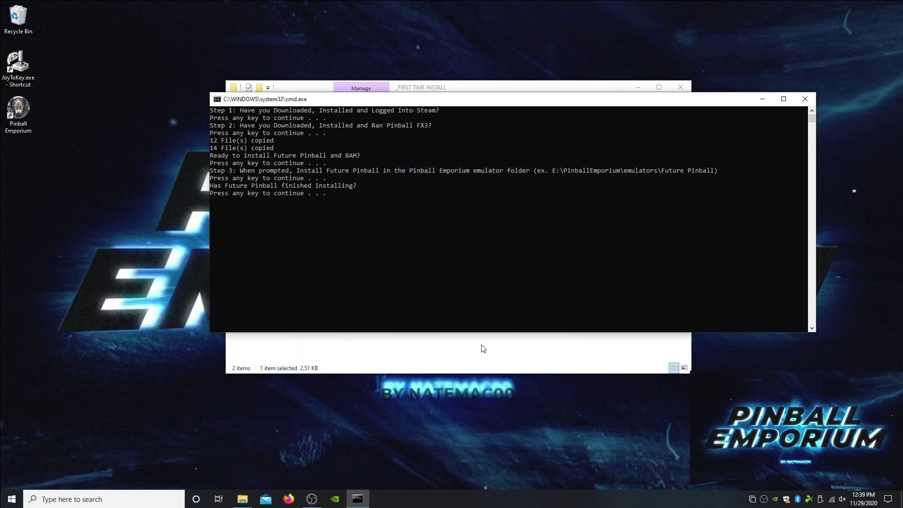
Look up FP-BAM-setup.exe in the FP folder of Install Assets, and return to the install script console.
left_click(560, 87)
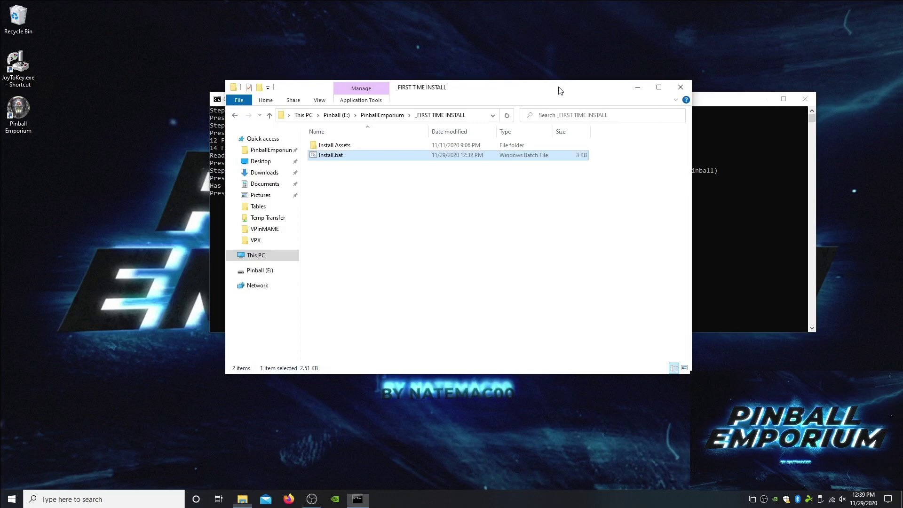
double_click(329, 144)
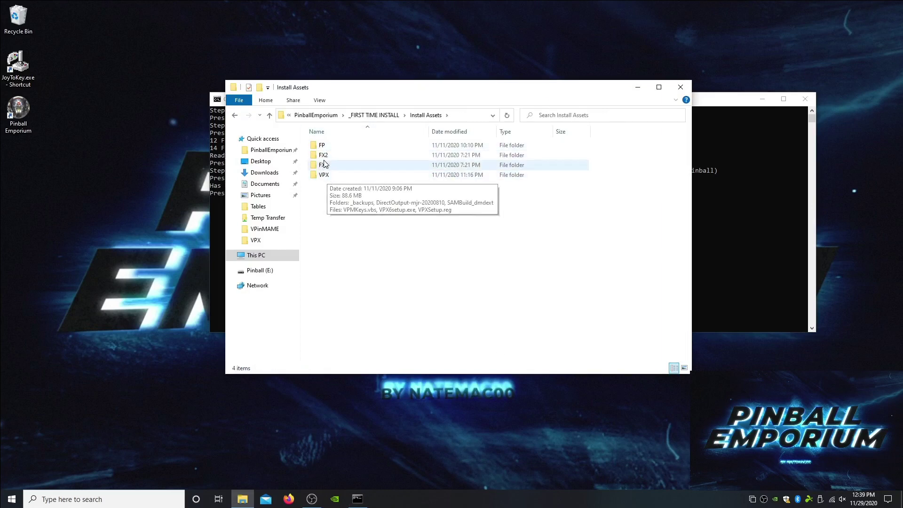
double_click(322, 146)
left_click(336, 156)
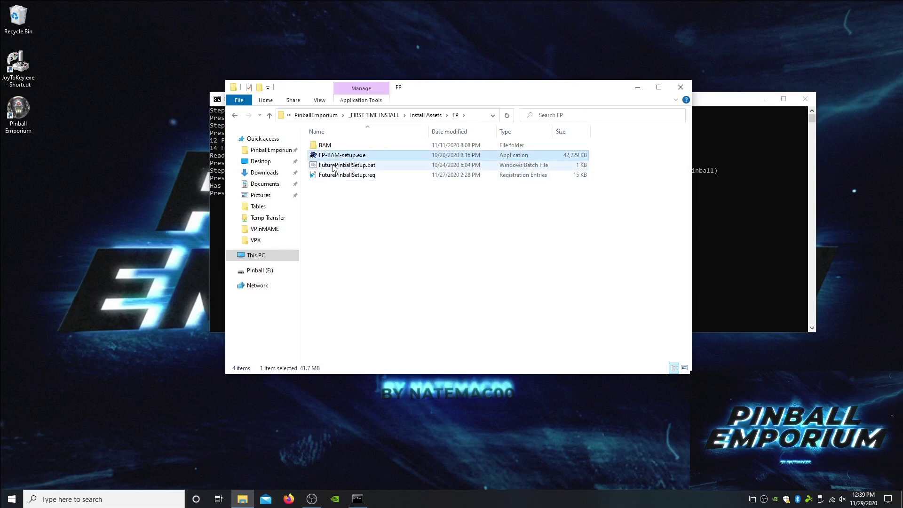
left_click(714, 103)
Continue the install script past the Future Pinball installation check and run Future Pinball with its test table.
left_click(321, 223)
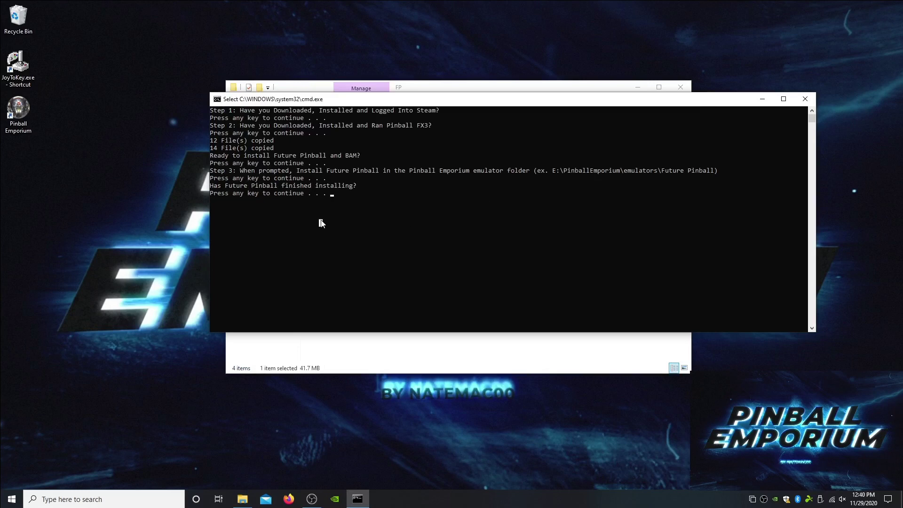
key("Escape")
key("Return")
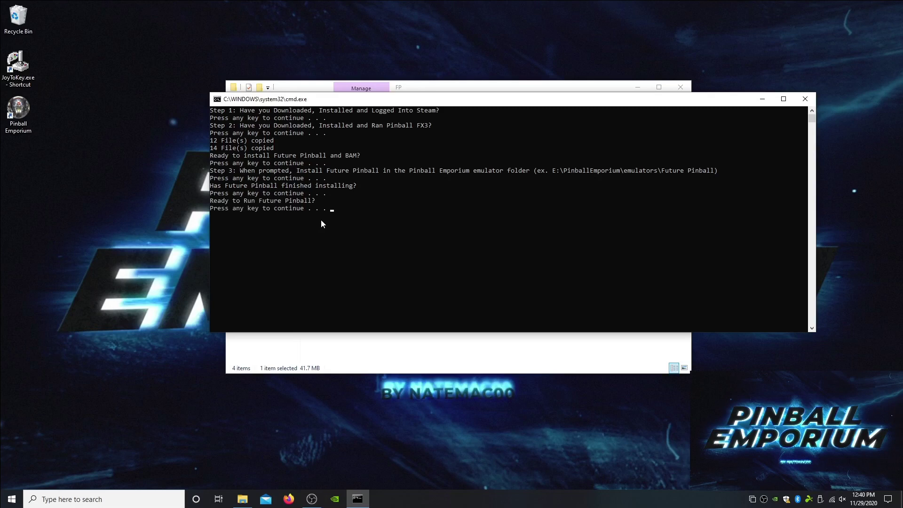
key("Return")
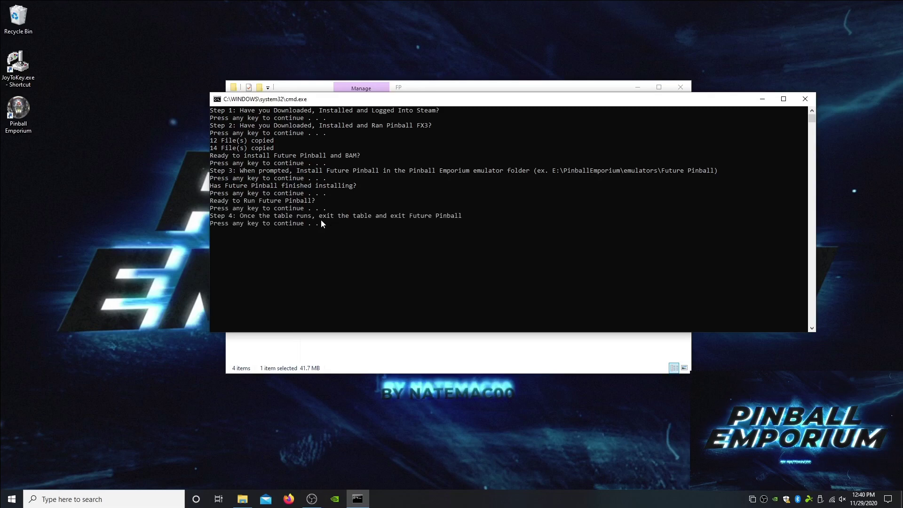
key("Return")
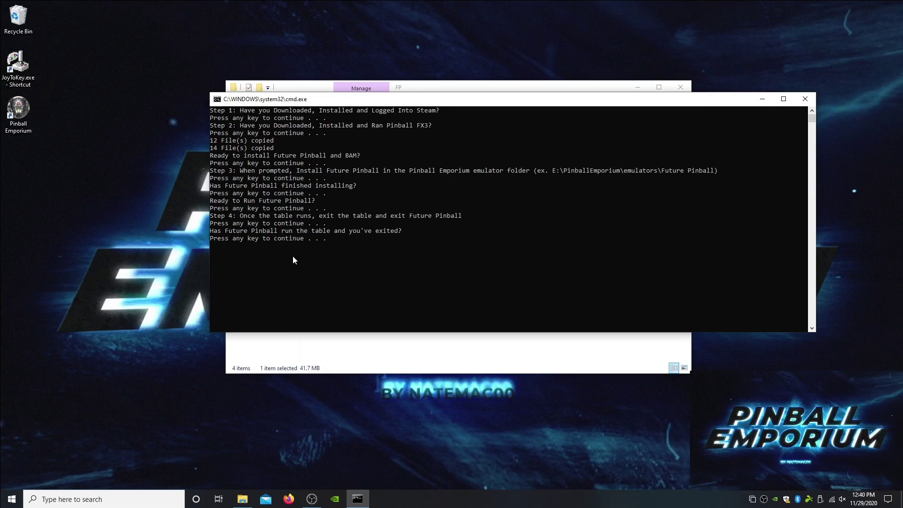
Confirm in the script that the Future Pinball table has run, and allow Registry Editor to add FuturePinballSetup.reg to the registry.
key("Return")
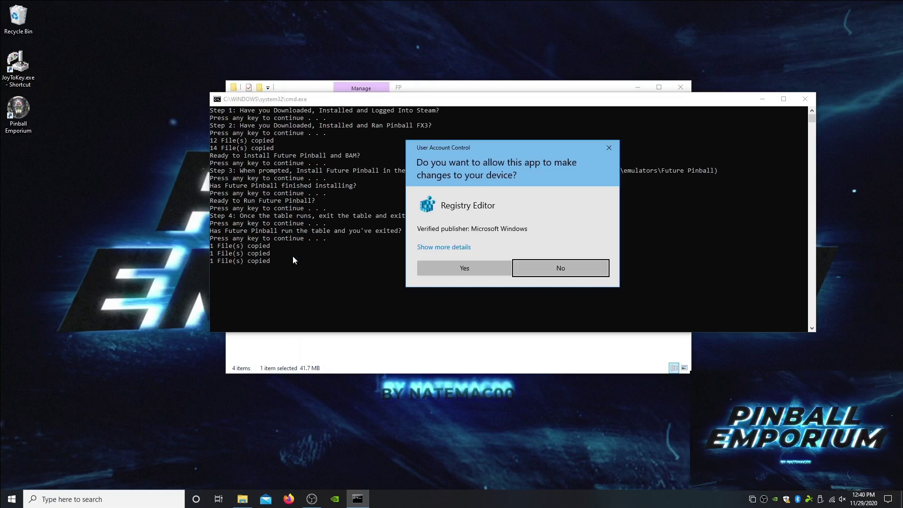
left_click(479, 266)
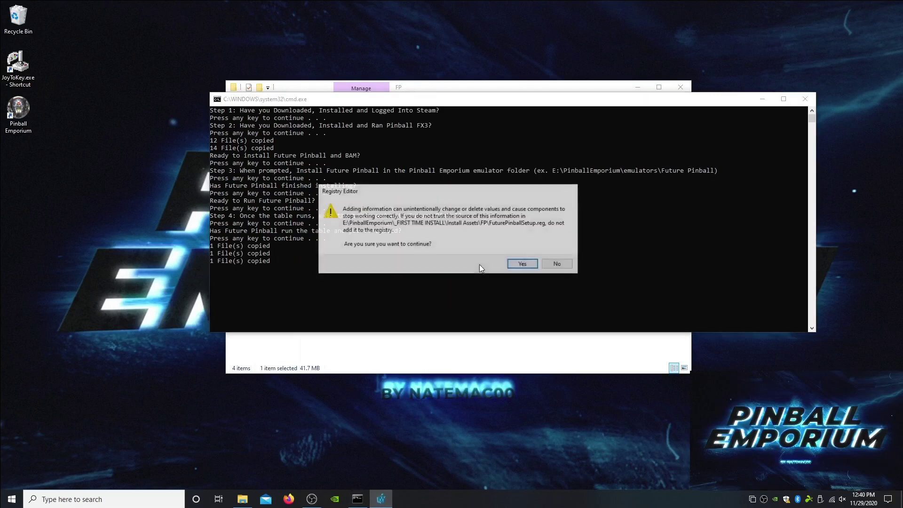
left_click(520, 266)
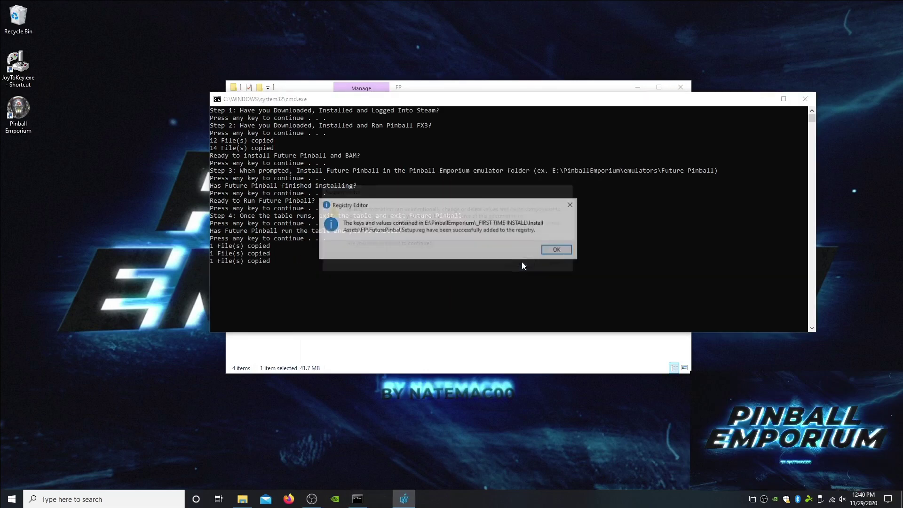
left_click(557, 251)
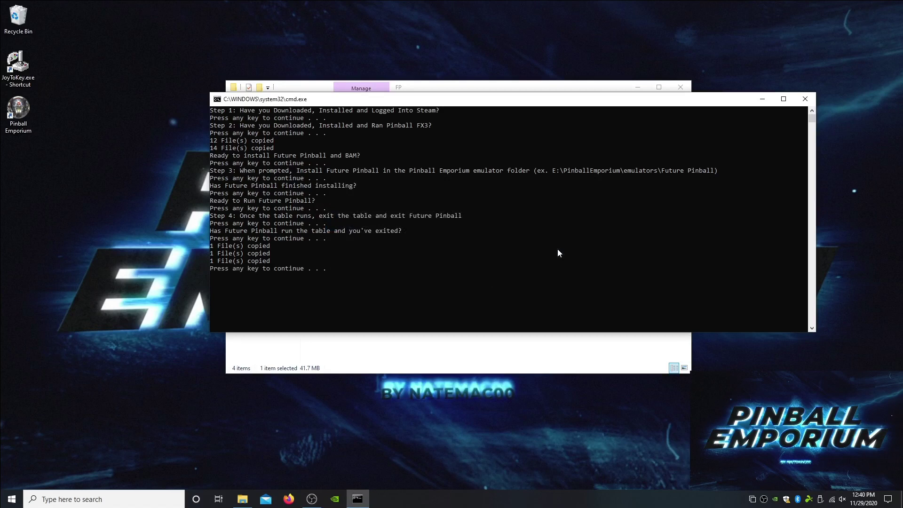
Continue the install script through the Visual Pinball X instructions and launch VPX6setup.exe.
key("Return")
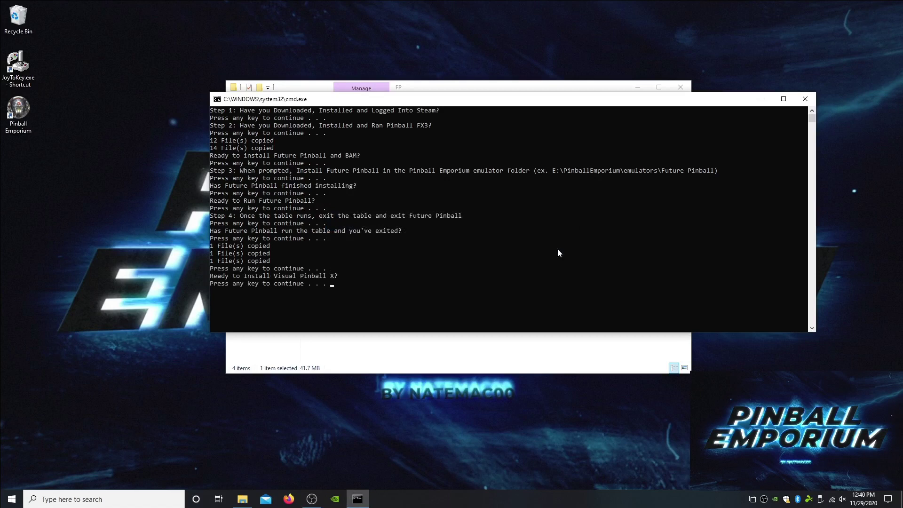
key("Return")
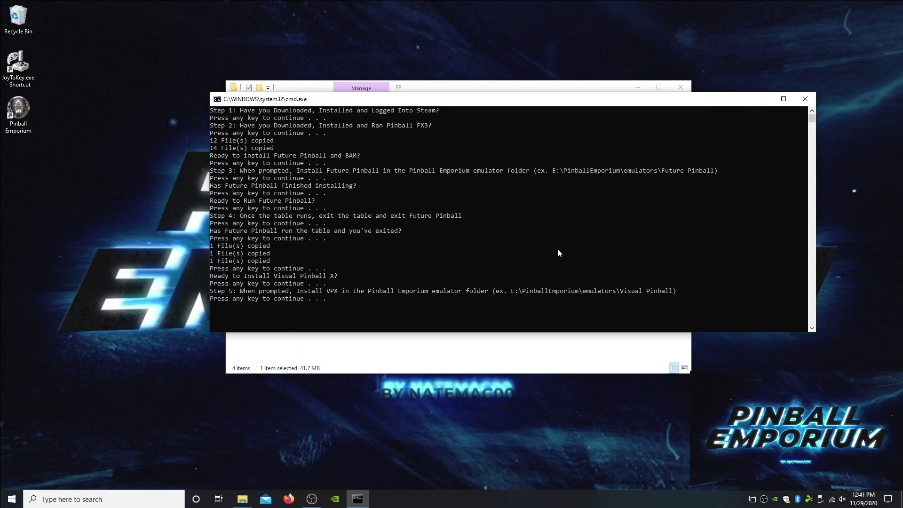
key("Return")
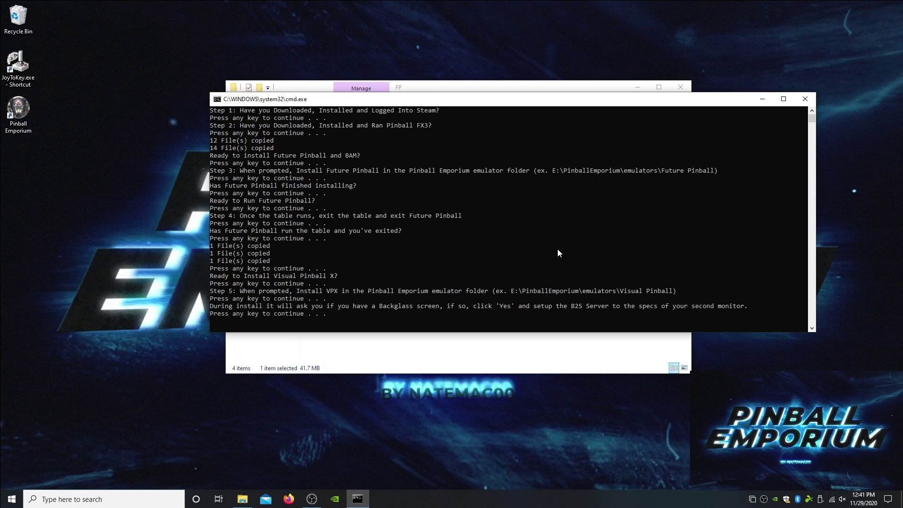
key("Return")
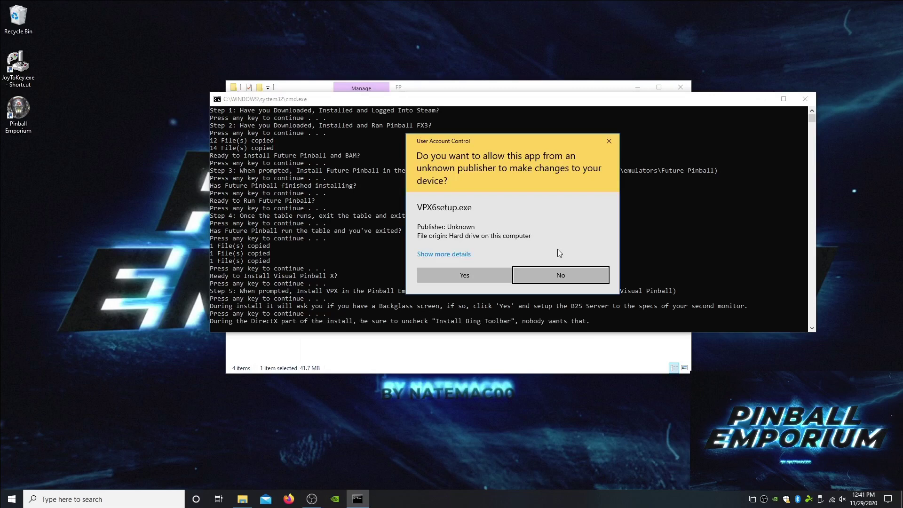
Allow VPX6setup.exe to make changes and start installing Visual Pinball into E:\PinballEmporium\emulators\Visual Pinball.
left_click(467, 275)
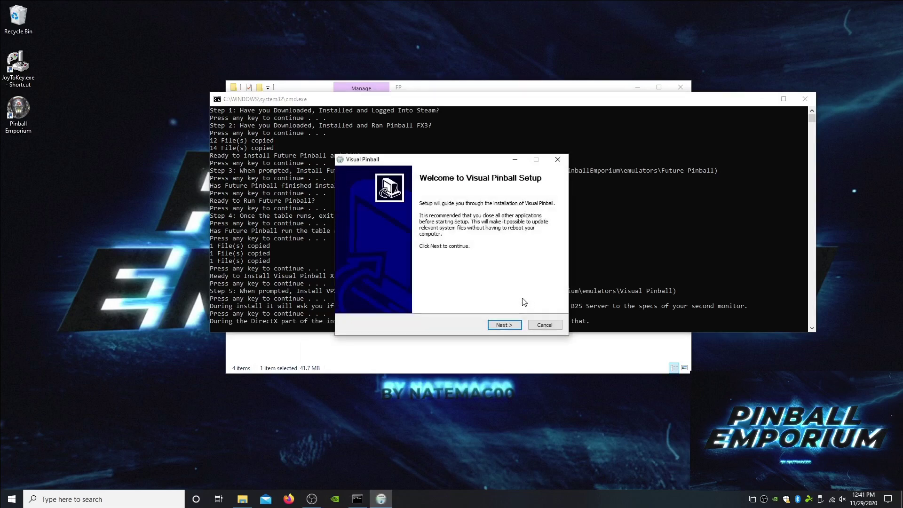
left_click(513, 326)
left_click(513, 325)
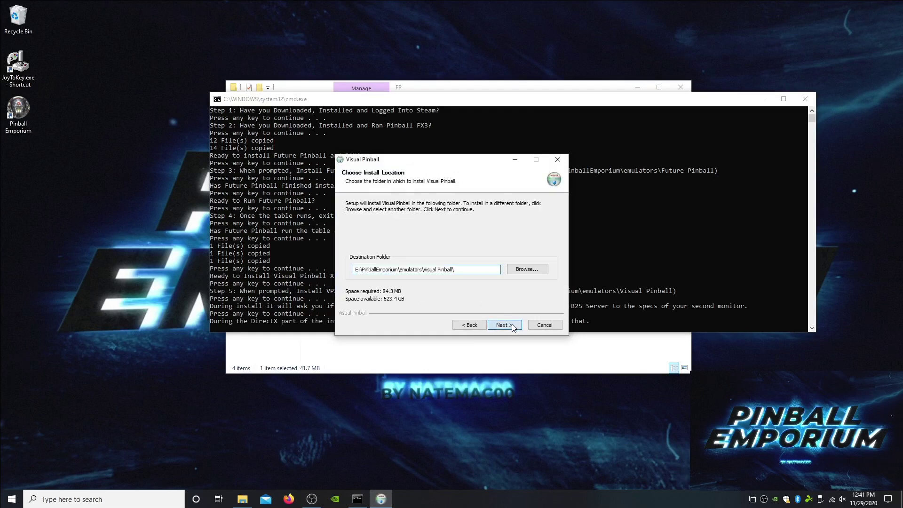
left_click(504, 325)
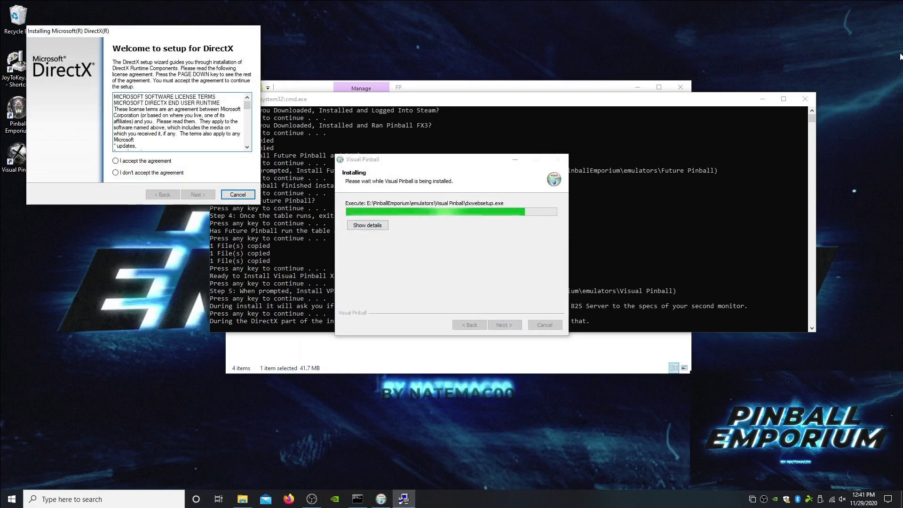
Accept the DirectX license, complete its setup without the Bing Bar, and close the Microsoft .NET Framework 4 setup.
left_click(137, 162)
left_click(184, 195)
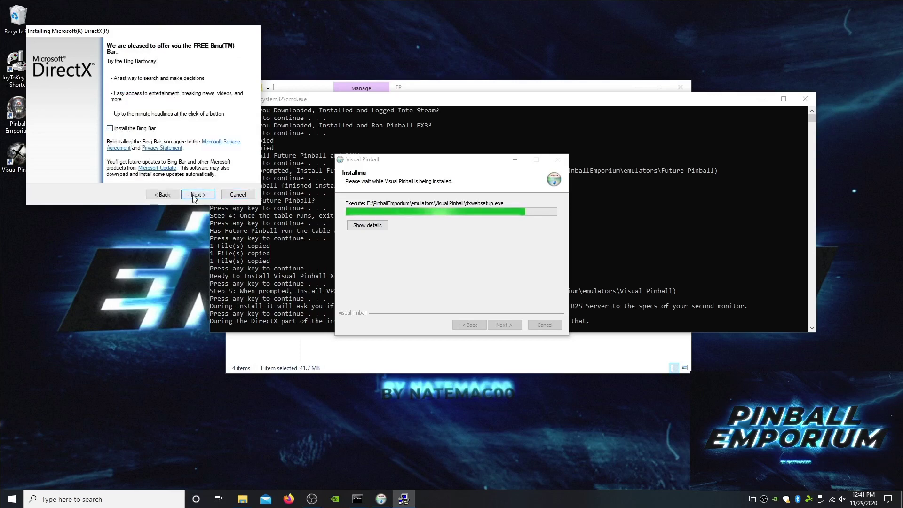
left_click(195, 196)
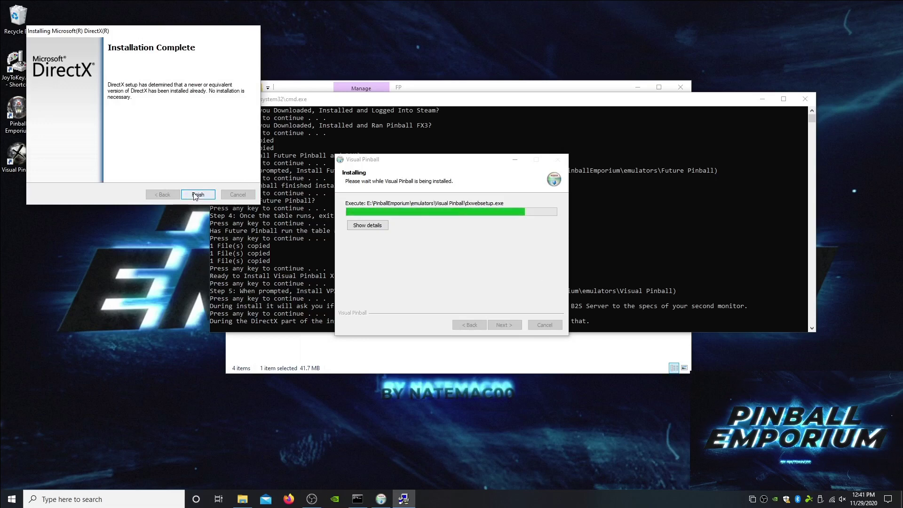
left_click(197, 195)
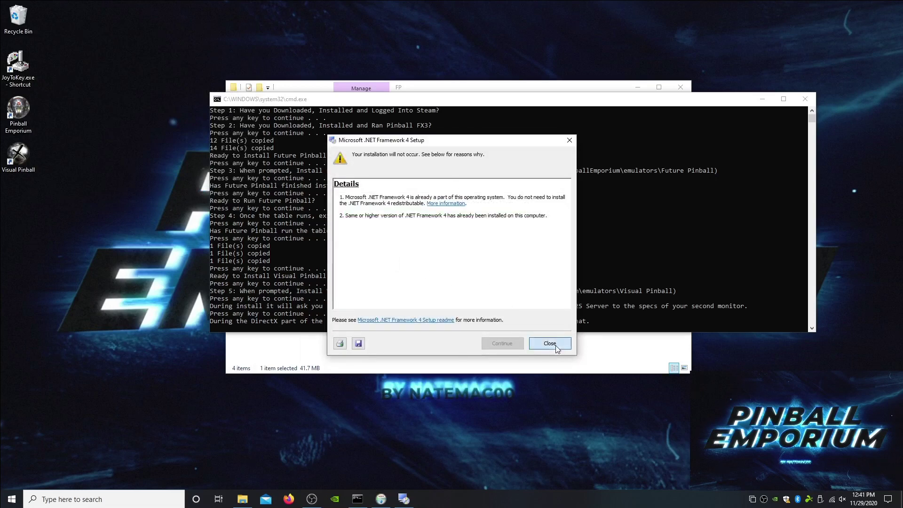
left_click(549, 344)
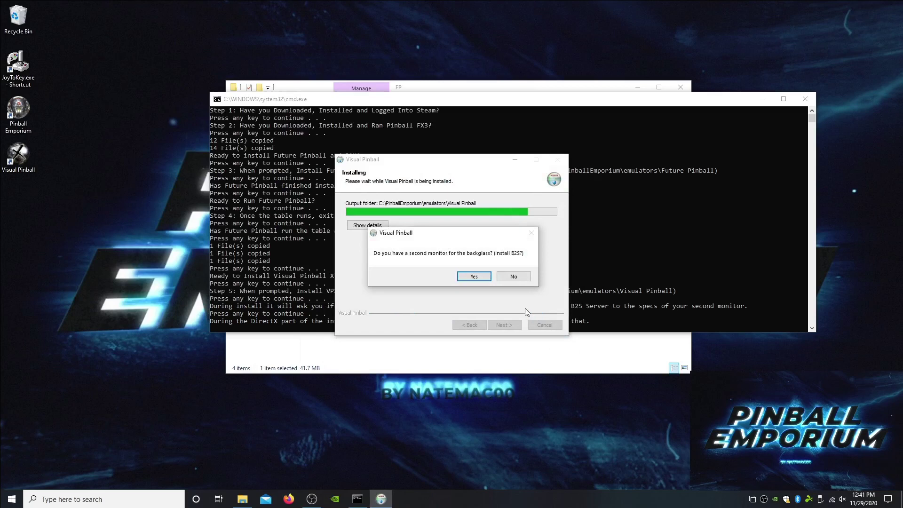
Install the B2S backglass server for a second monitor, keep the default screen resolution settings, and finish the Visual Pinball setup.
left_click(471, 276)
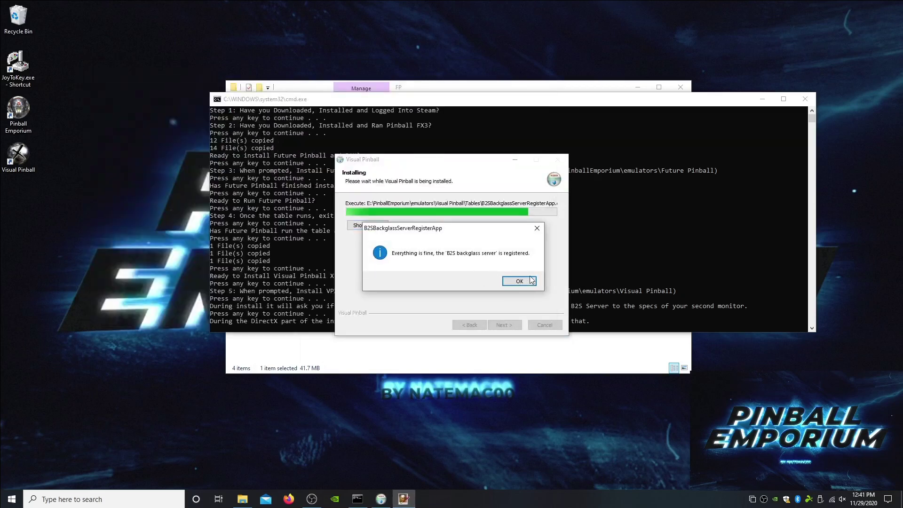
left_click(527, 278)
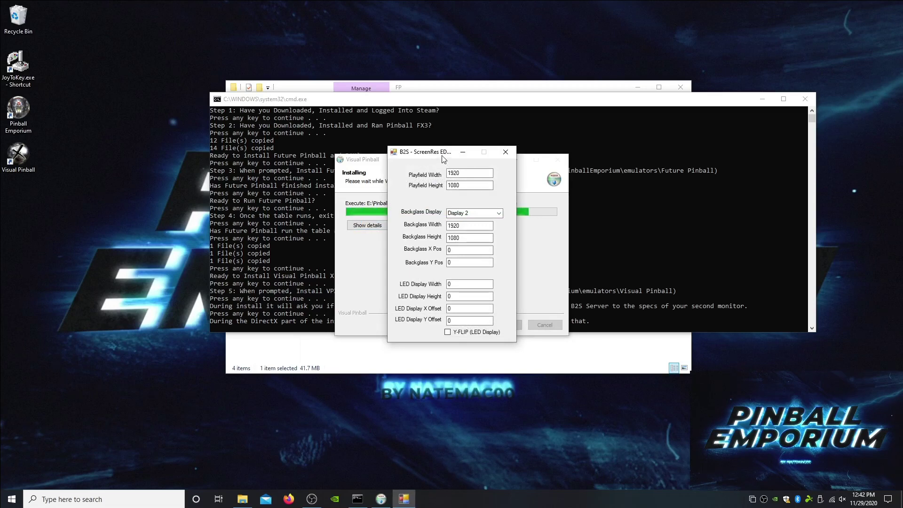
left_click_drag(442, 156, 468, 102)
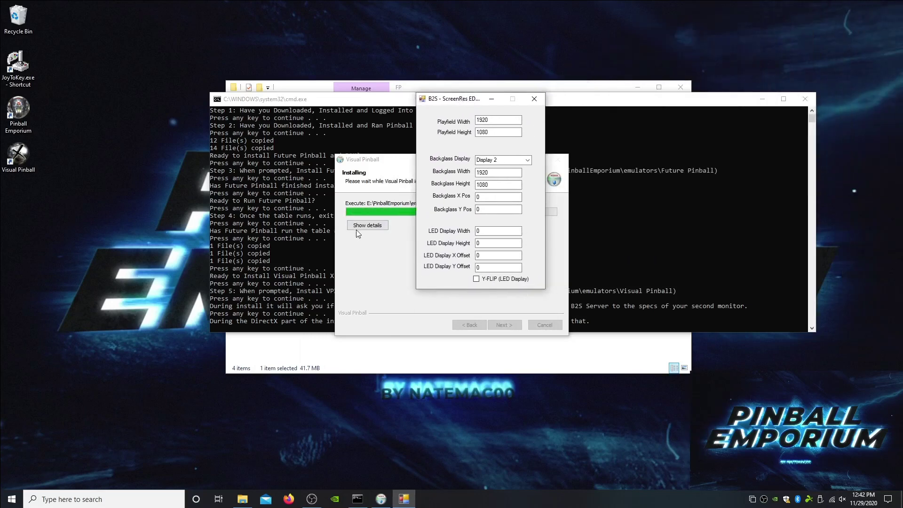
left_click(534, 99)
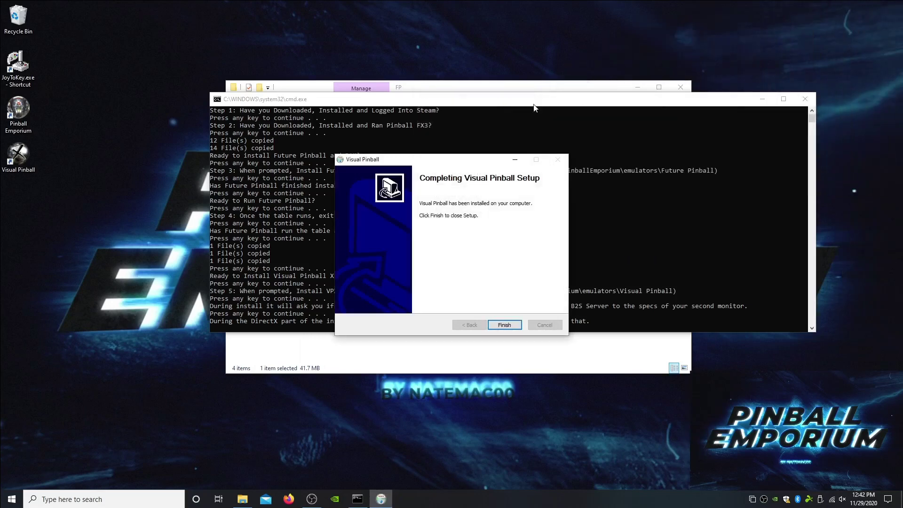
left_click(510, 326)
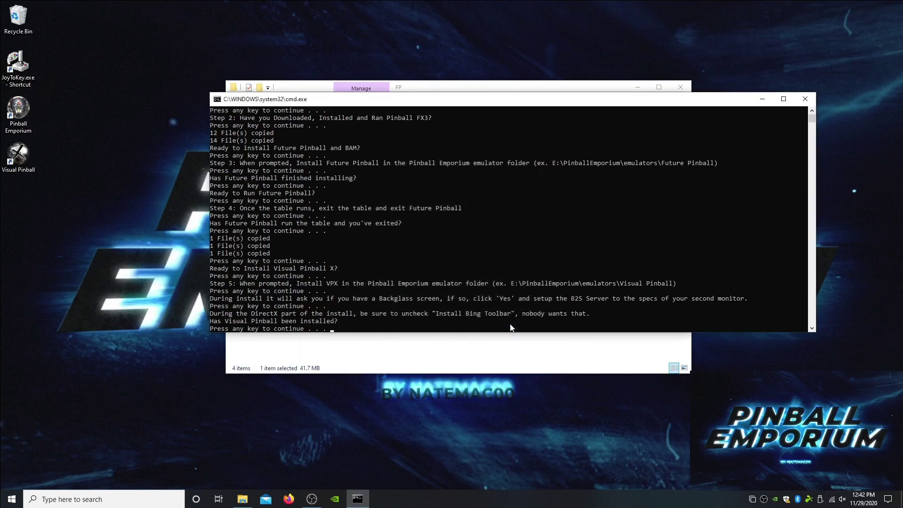
Continue the install script through Step 6, run the Visual Pinball X table, and exit both the table and Visual Pinball X.
key("space")
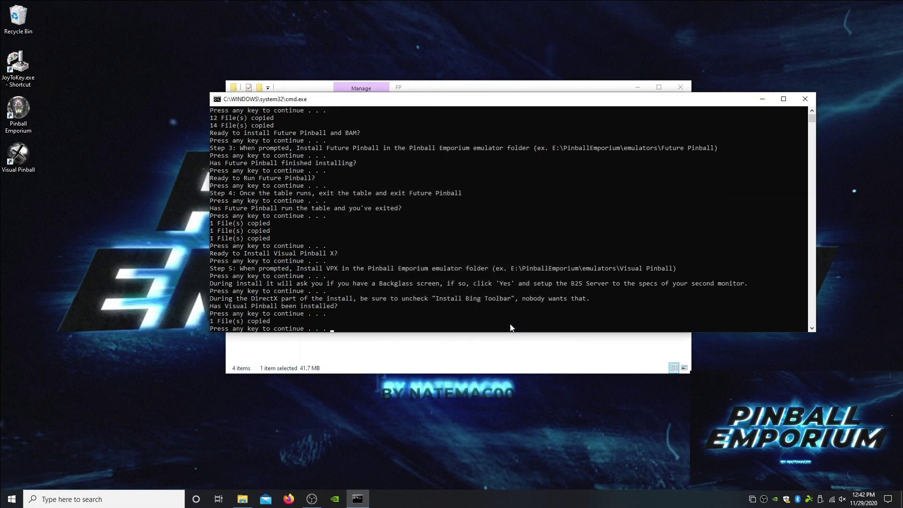
key("space")
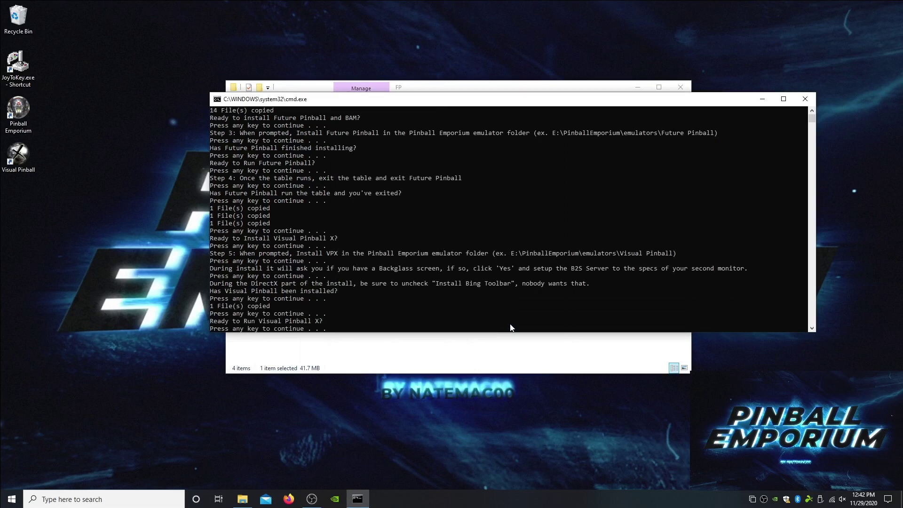
key("space")
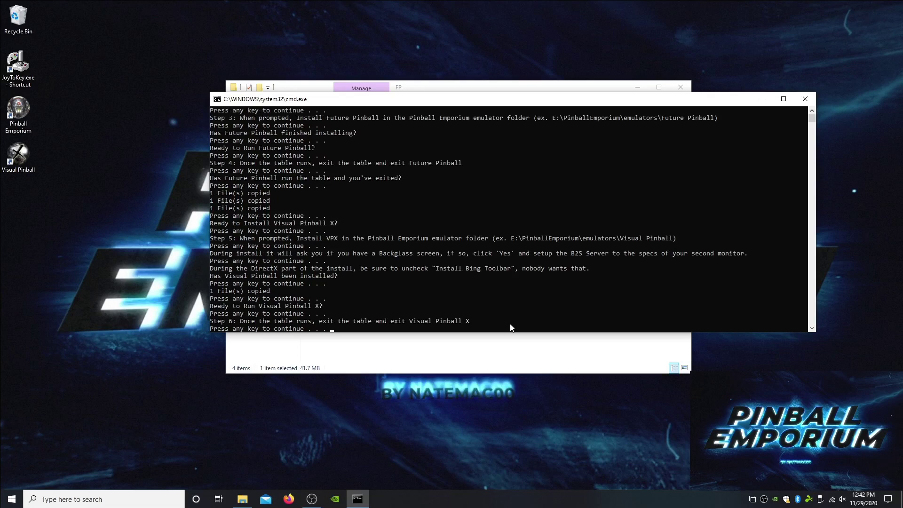
key("space")
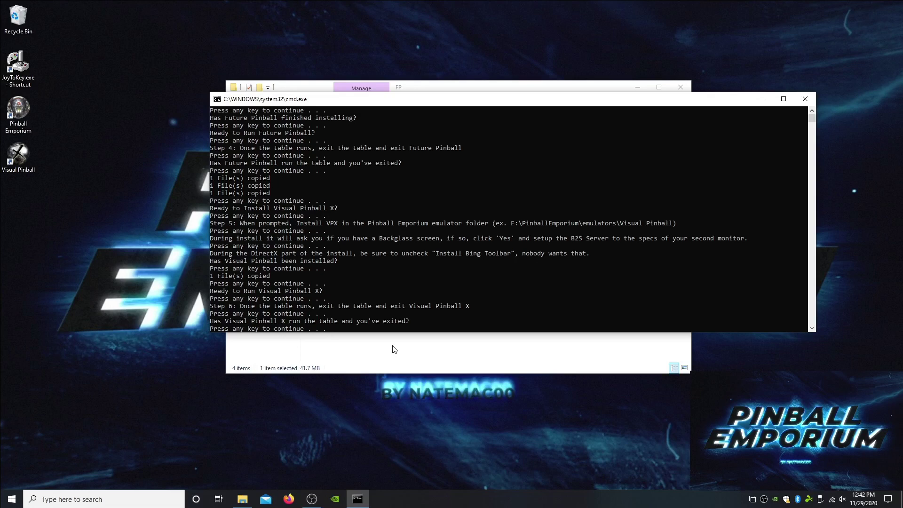
Confirm in the install script that Visual Pinball X was run and exited, and add VPXSetup.reg to the registry.
key("Return")
left_click(479, 269)
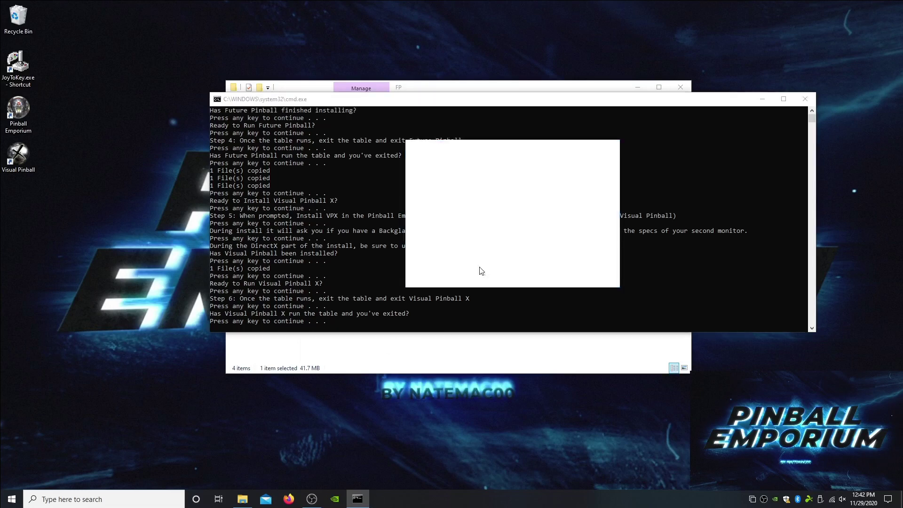
left_click(523, 264)
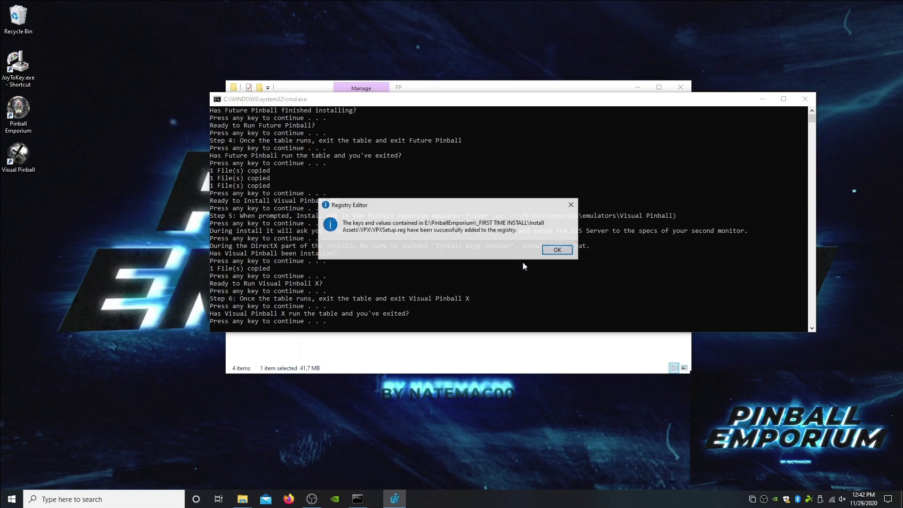
left_click(559, 250)
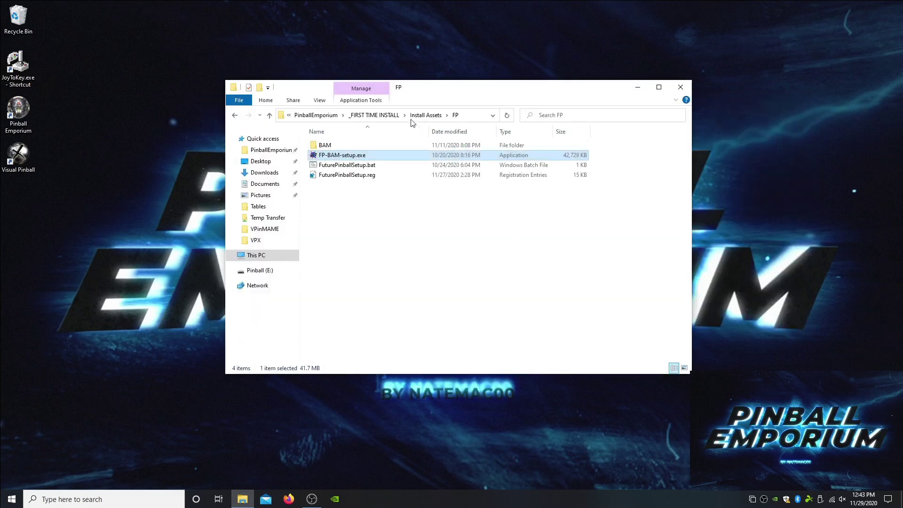
Run Display Mode.bat from the PinballEmporium folder, choosing Desktop mode (d) and a backglass resolution of 1080.
left_click(331, 116)
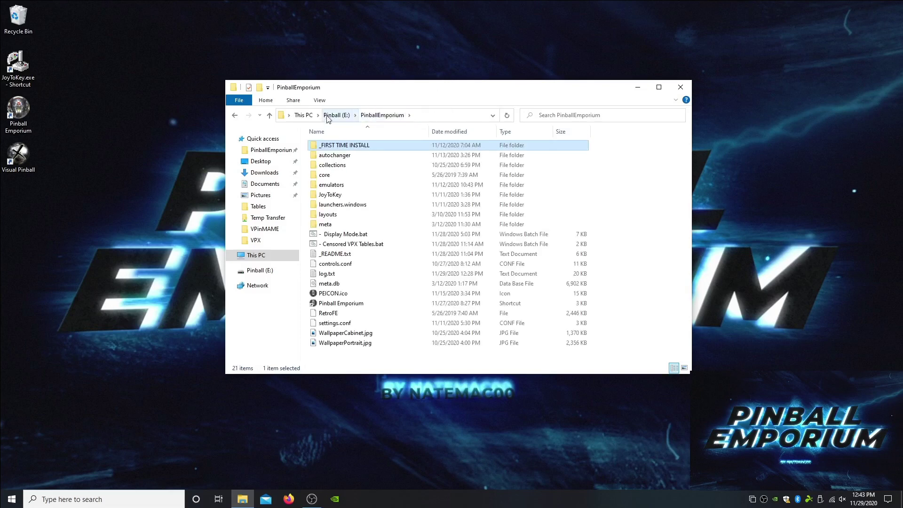
double_click(346, 234)
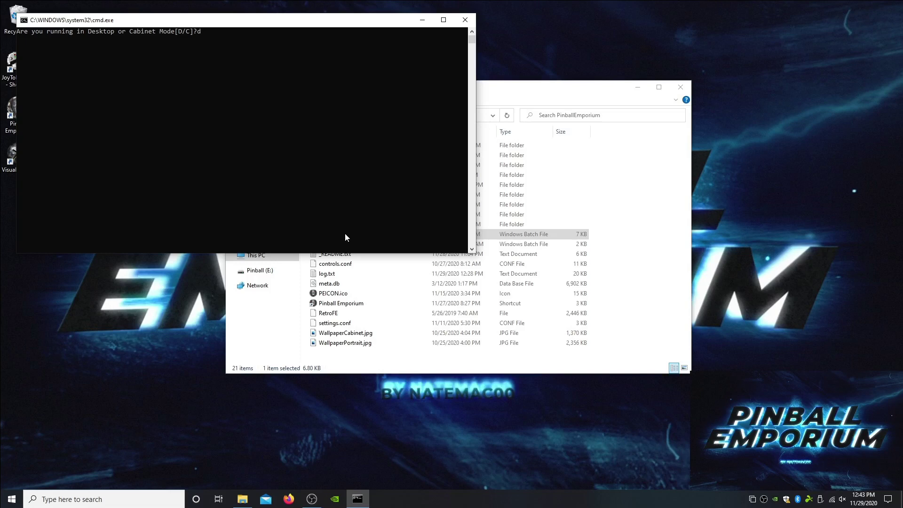
key("Return")
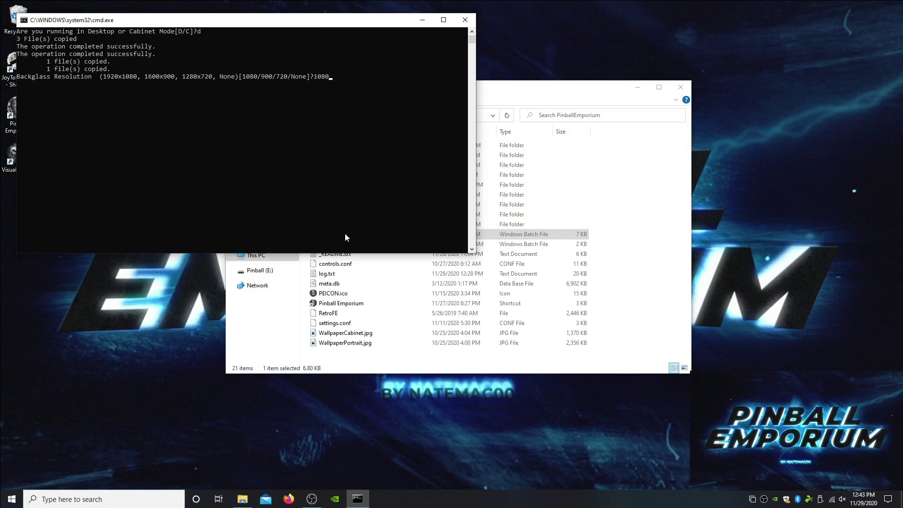
type("1080")
key("Return")
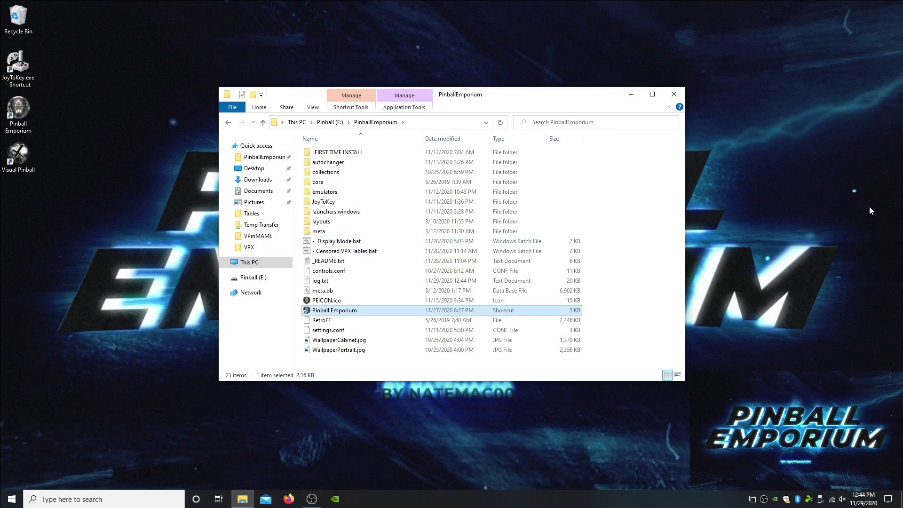
Launch Pinball Emporium from its folder, look through the Favorites tables such as The Clash and Futurama, and exit.
key("Return")
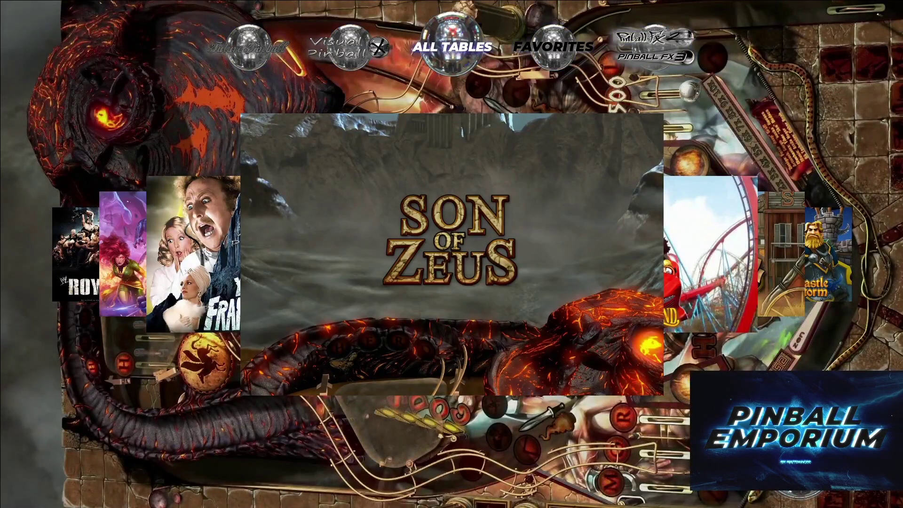
key("Right")
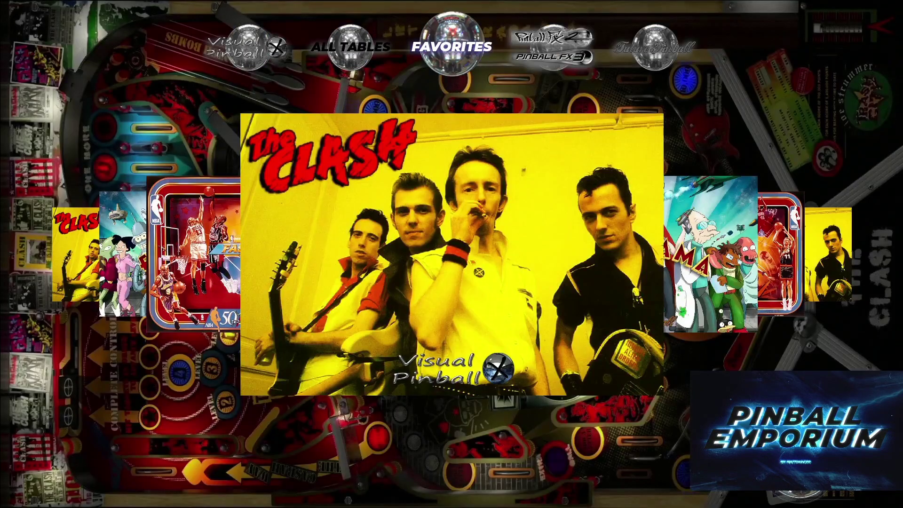
key("Right")
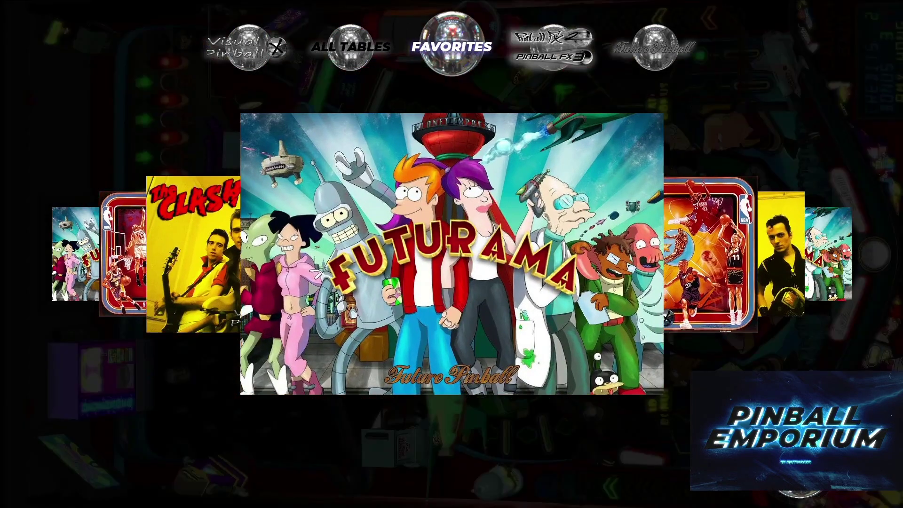
key("Left")
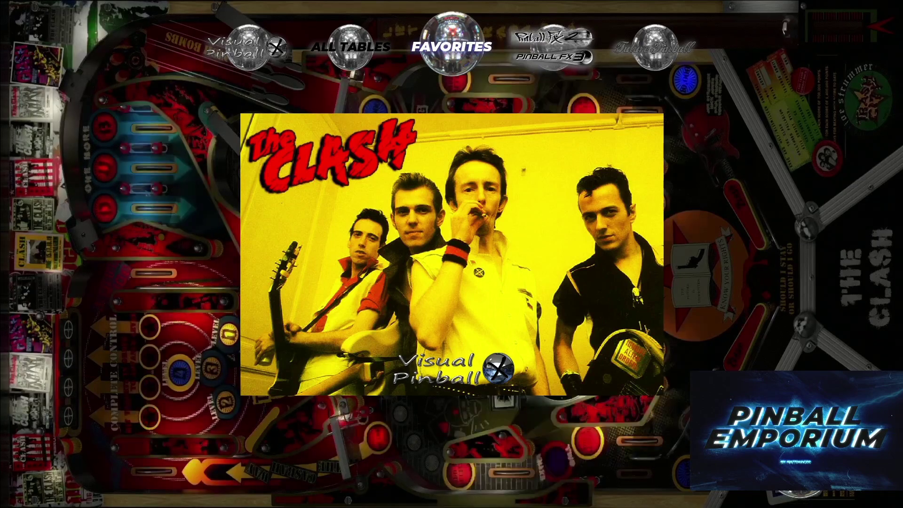
key("Escape")
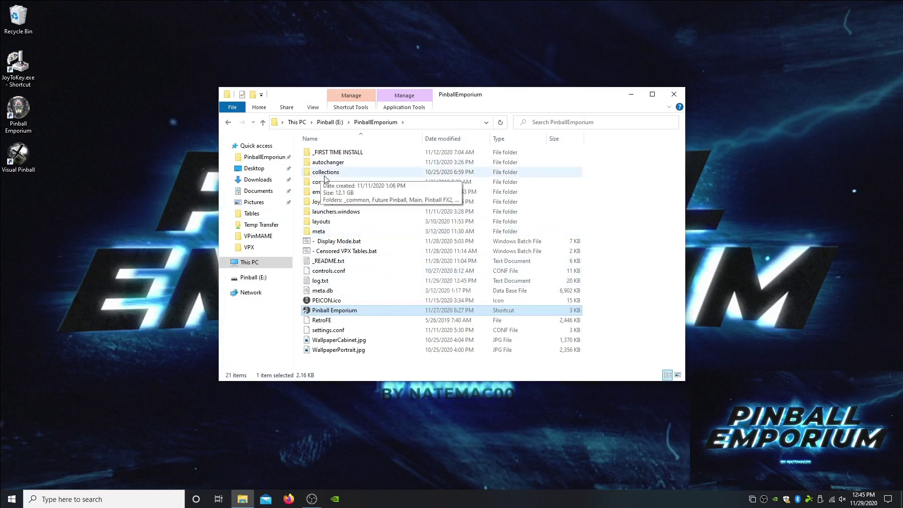
Start JoyToKey from the desktop shortcut and review the button mapping in Recommend JoyToKey Setup.jpg from the JoyToKey folder.
double_click(22, 65)
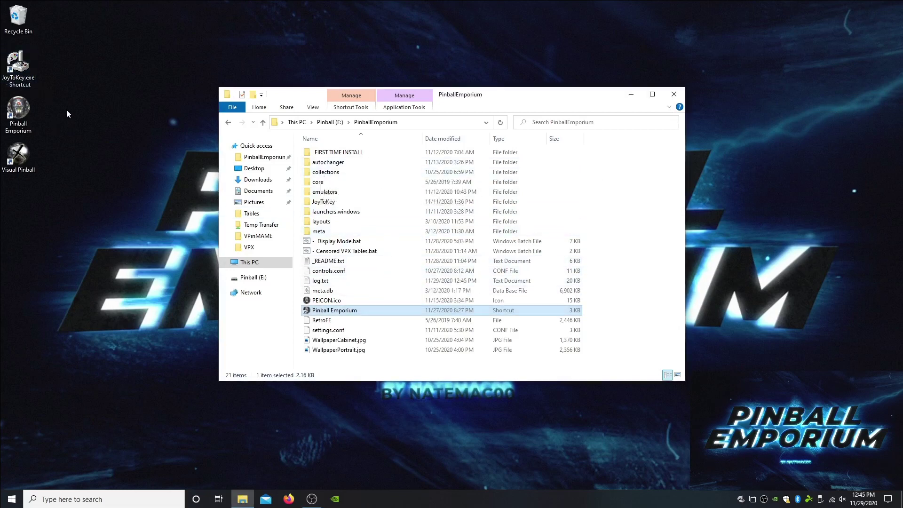
double_click(330, 201)
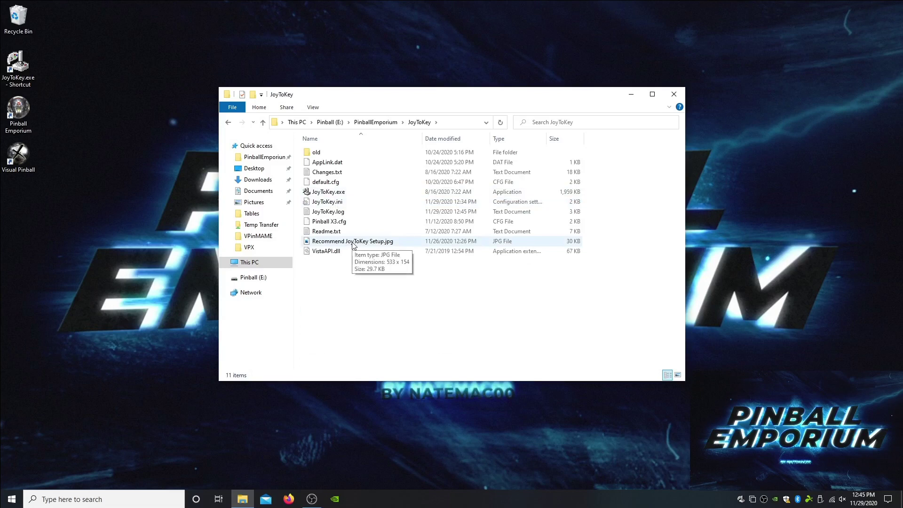
double_click(353, 244)
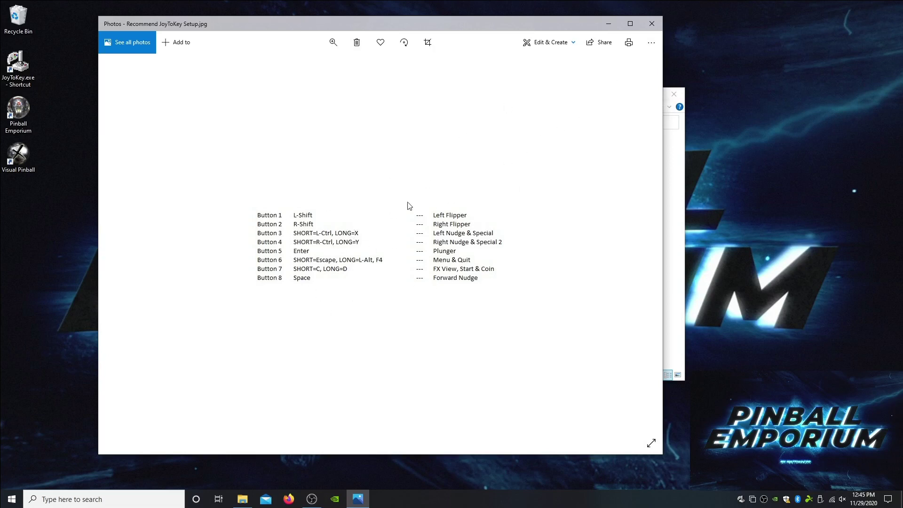
left_click(652, 27)
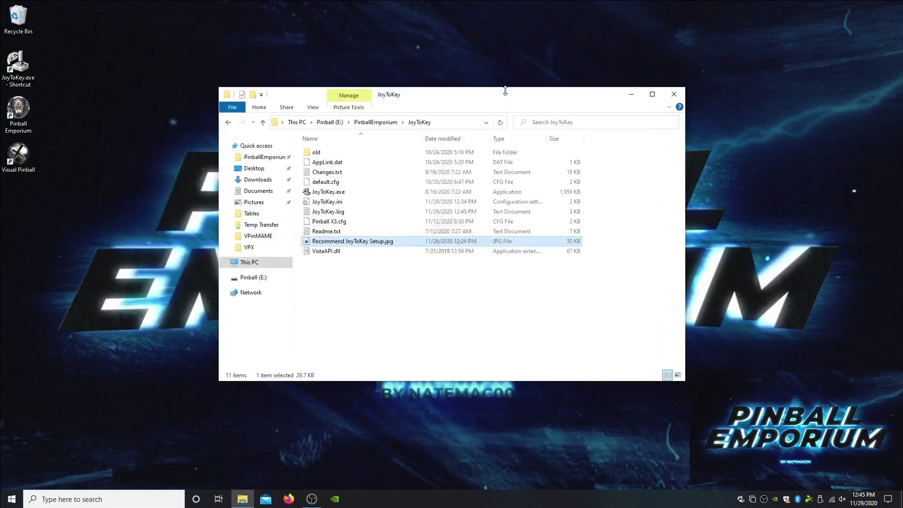
Move the Visual Pinball desktop shortcut to the Recycle Bin and check the Pinball Emporium shortcut's target and start-in paths.
left_click_drag(18, 155, 22, 17)
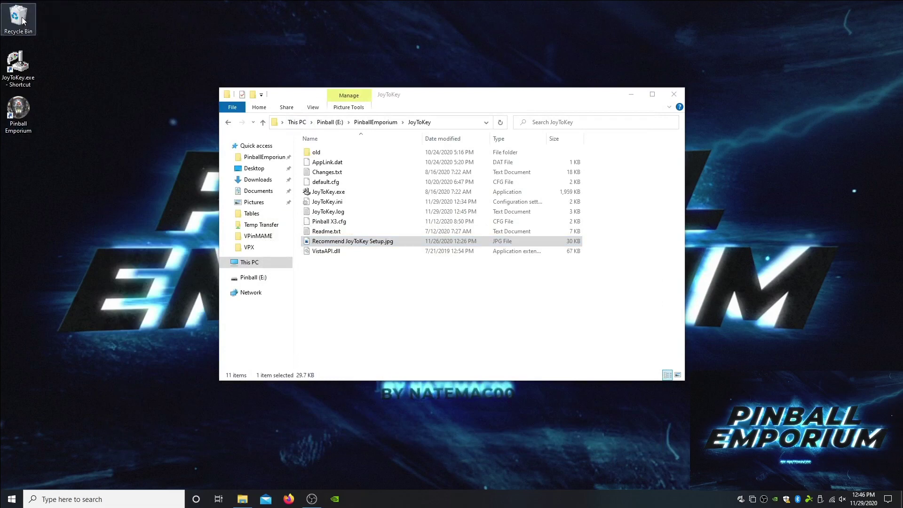
right_click(23, 109)
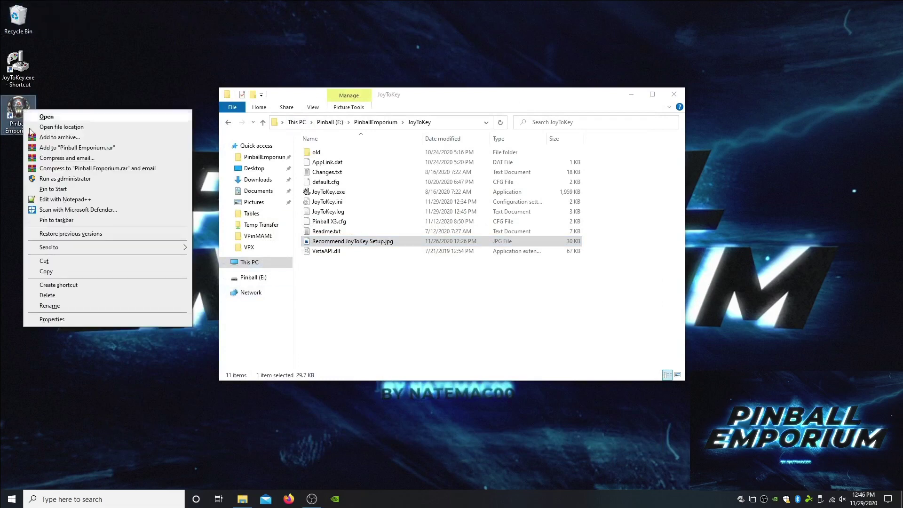
left_click(77, 318)
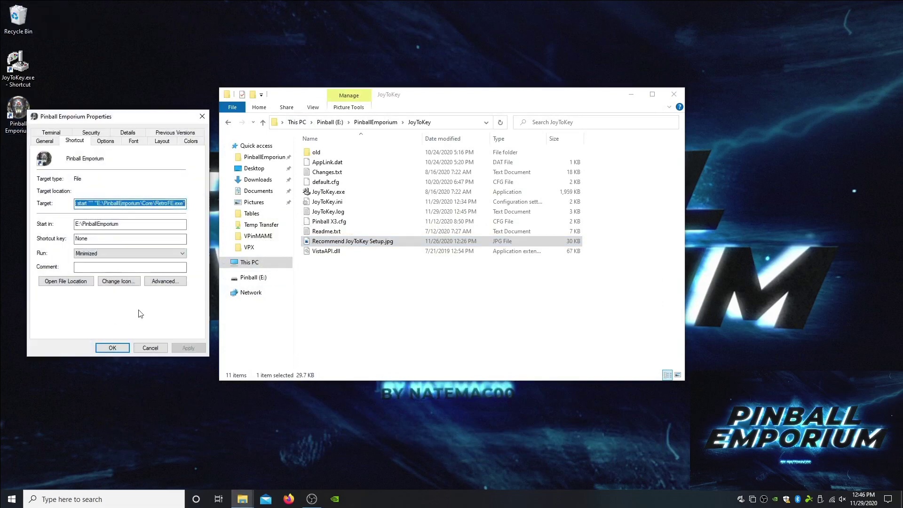
left_click(102, 203)
left_click(96, 204)
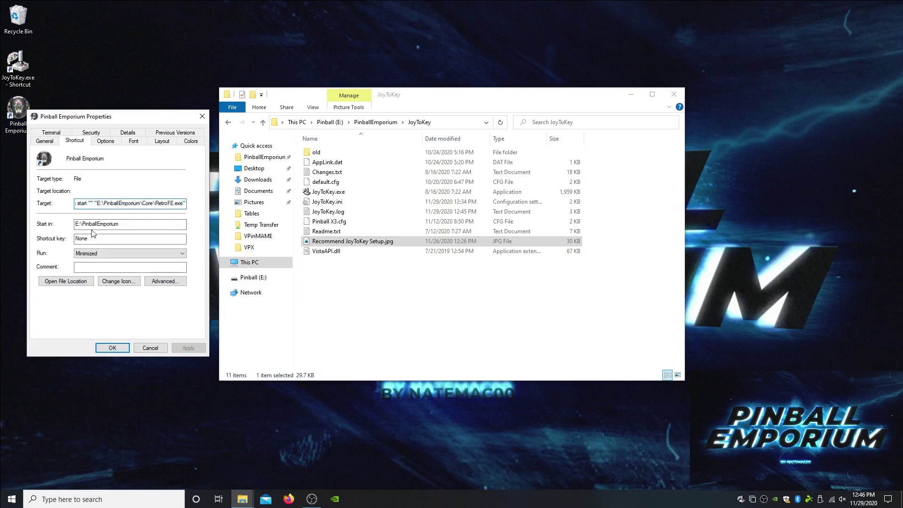
left_click_drag(75, 224, 96, 224)
left_click(113, 348)
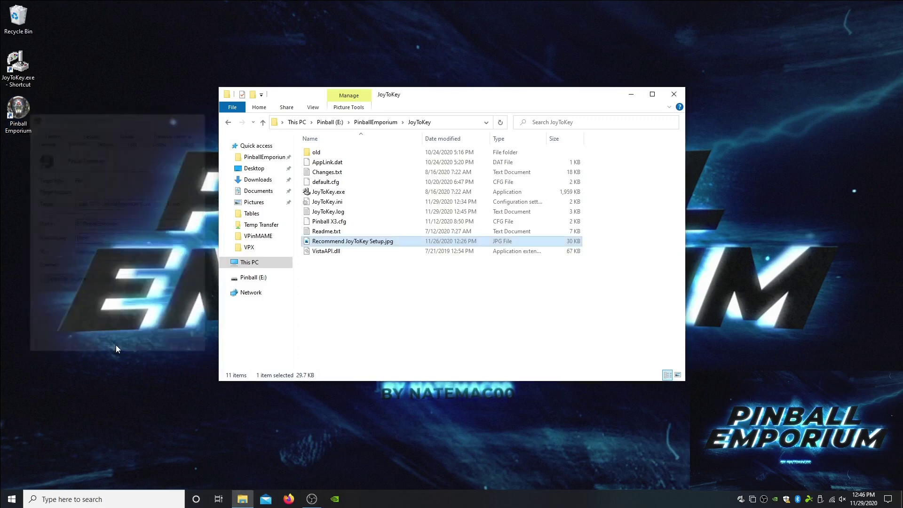
Return to the PinballEmporium folder, launch the Pinball Emporium front end, and browse the Pinball FX2/FX3 tables.
left_click(388, 124)
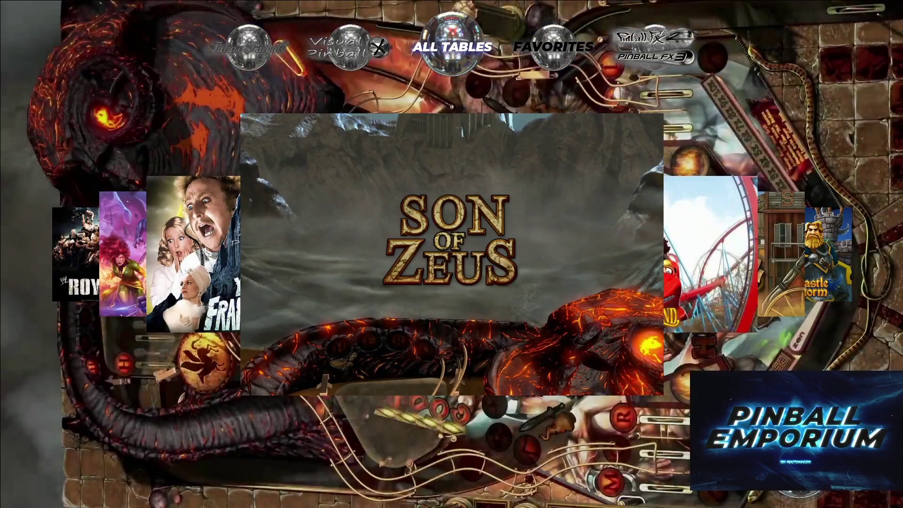
key("Right")
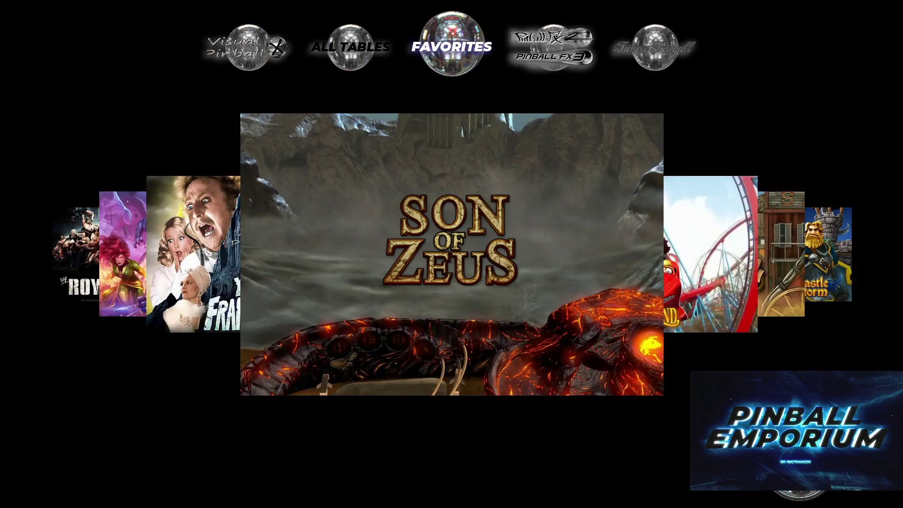
key("Right")
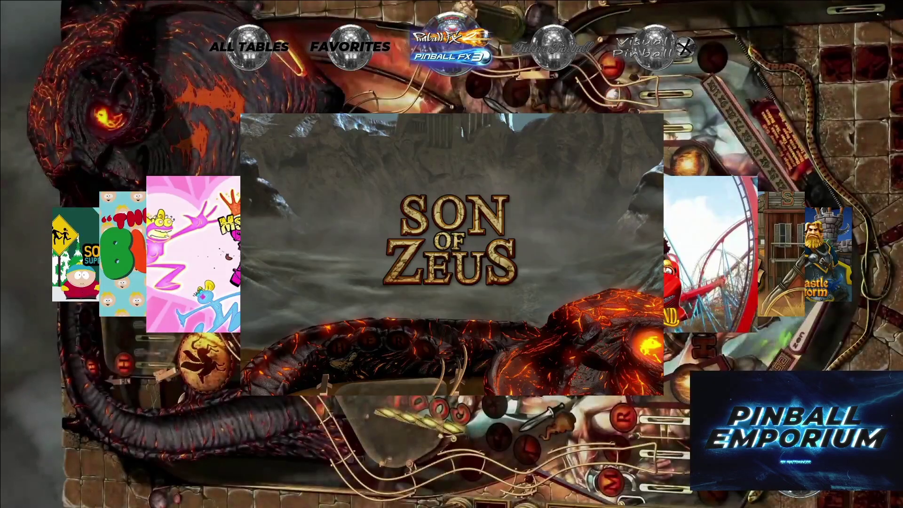
key("Left")
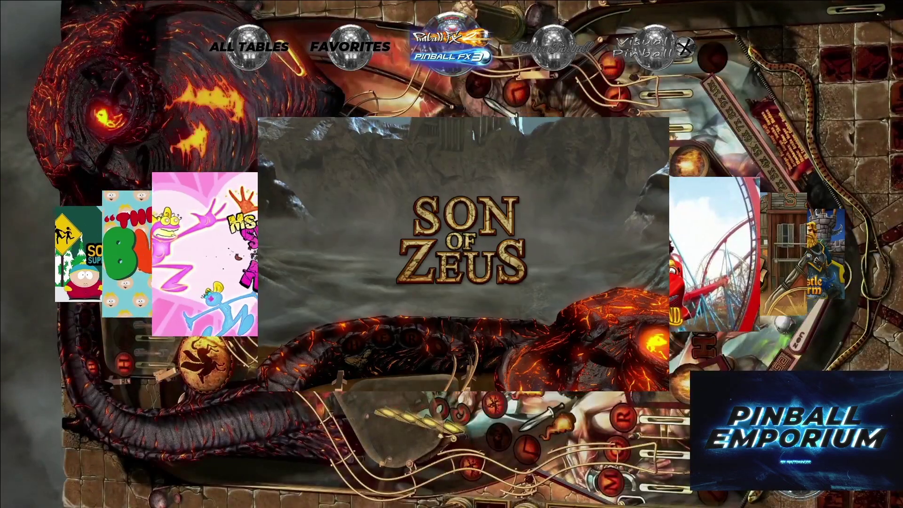
key("Left")
key("Left")
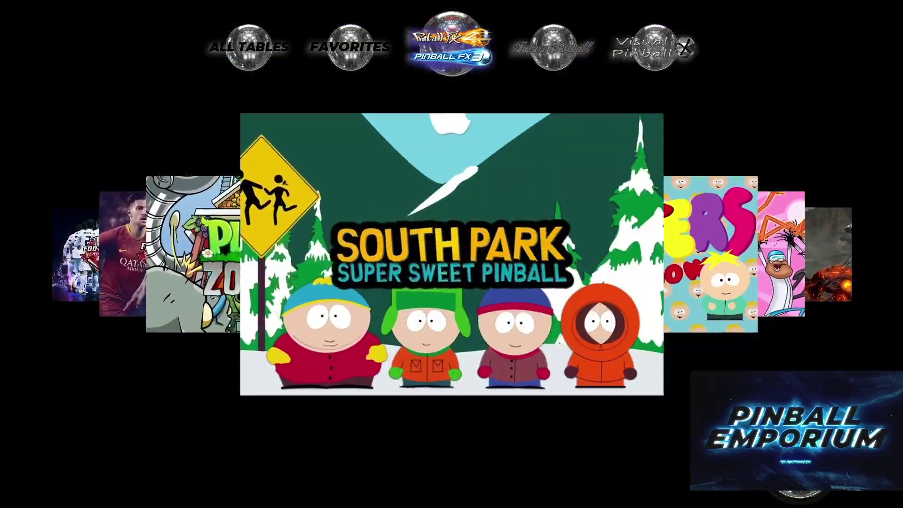
key("Left")
key("Left")
key("Left")
key("Left")
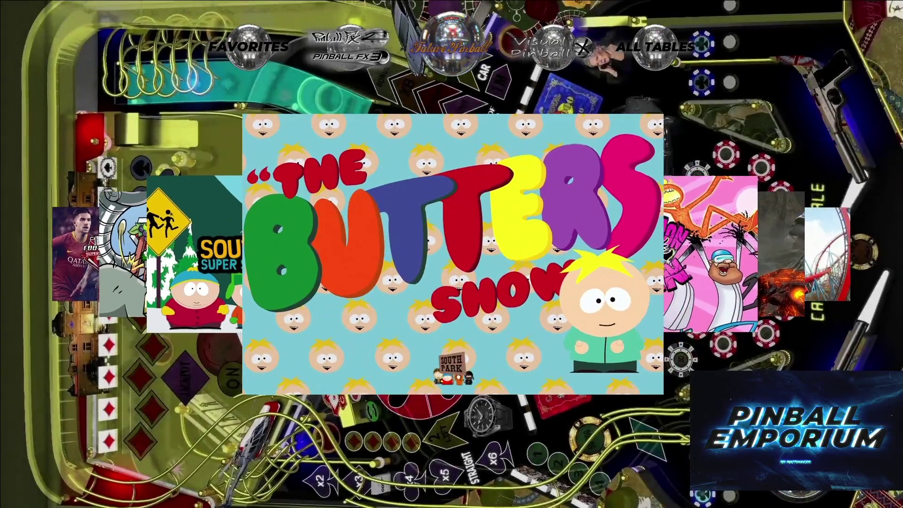
Browse forward through the Future Pinball tables, past Casino Royale and Aliens Legacy, to Bad Cats.
key("Right")
key("Right")
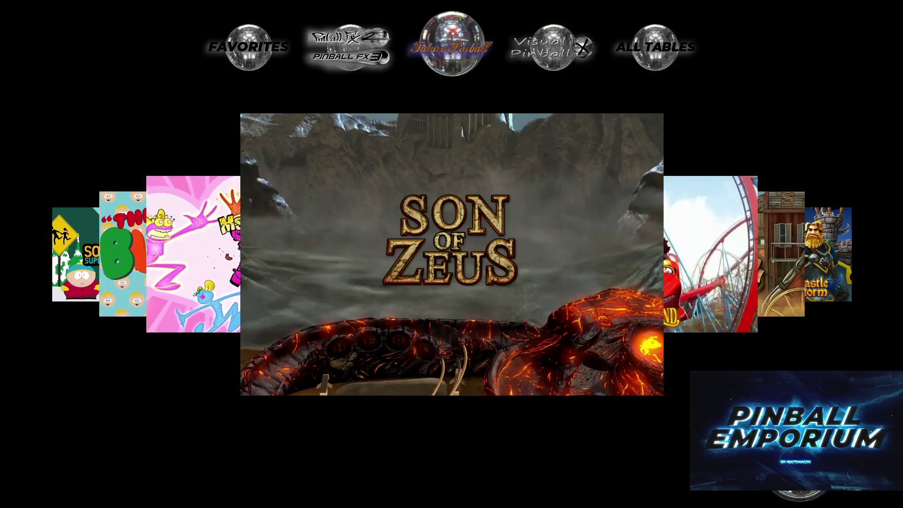
key("Right")
key("Right")
key("Right")
key("Right")
key("Right")
key("Right")
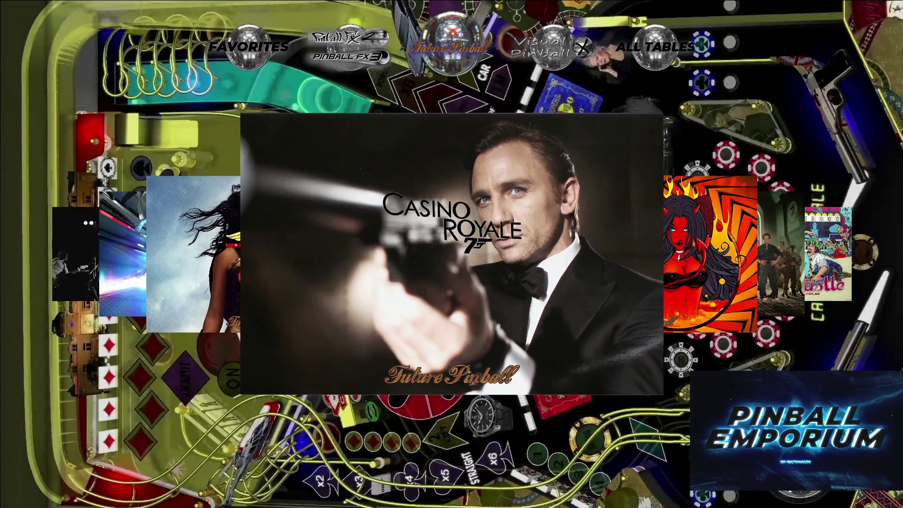
key("Right")
key("Right")
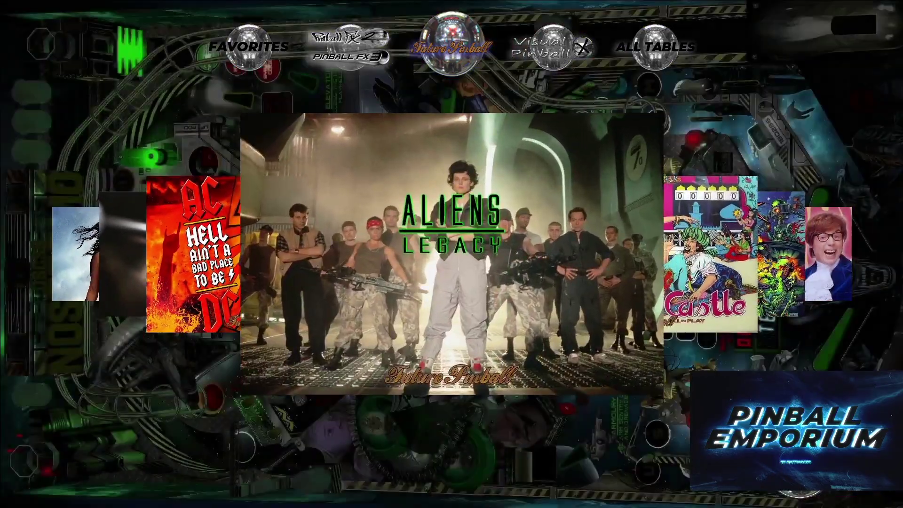
key("Right")
key("Right")
key("Right")
key("Right")
key("Right")
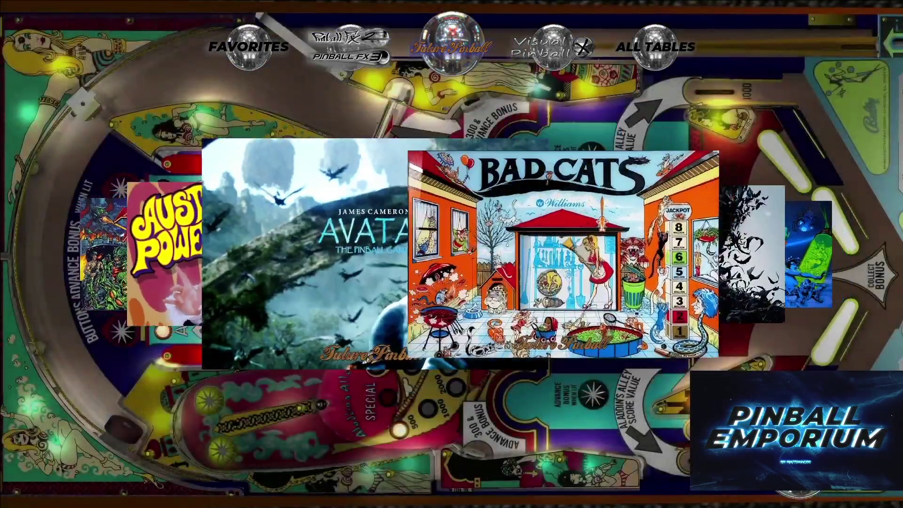
Switch to the Visual Pinball X collection, browse forward to Duke Nukem 3D, and go back past Blade Runner 2049.
key("Down")
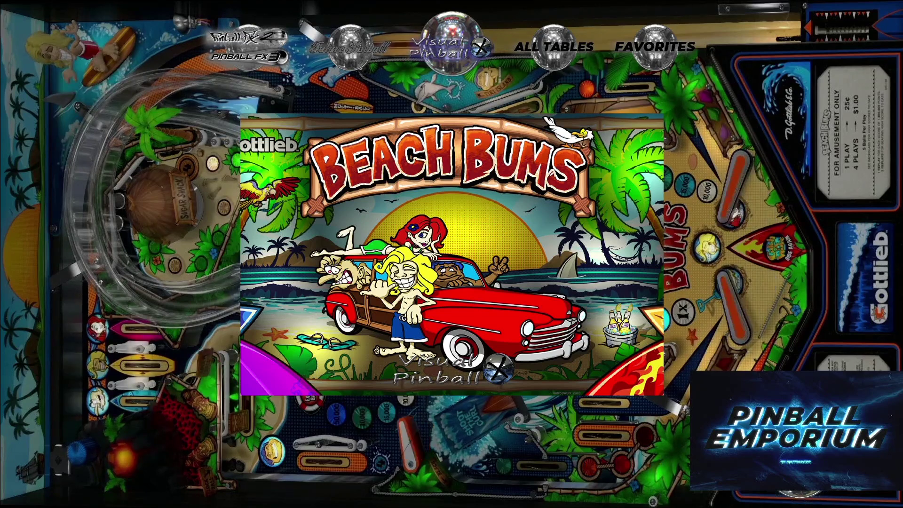
key("Right")
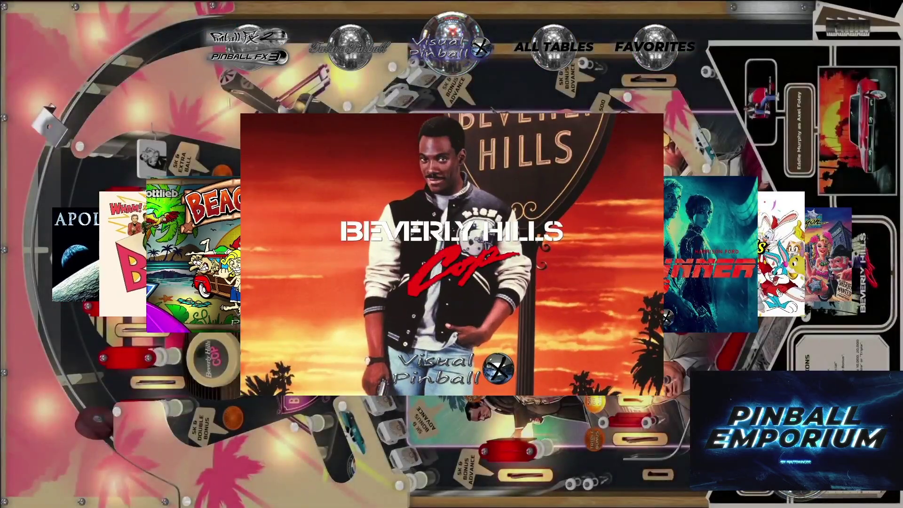
key("Right")
key("Right")
key("Right")
key("Right")
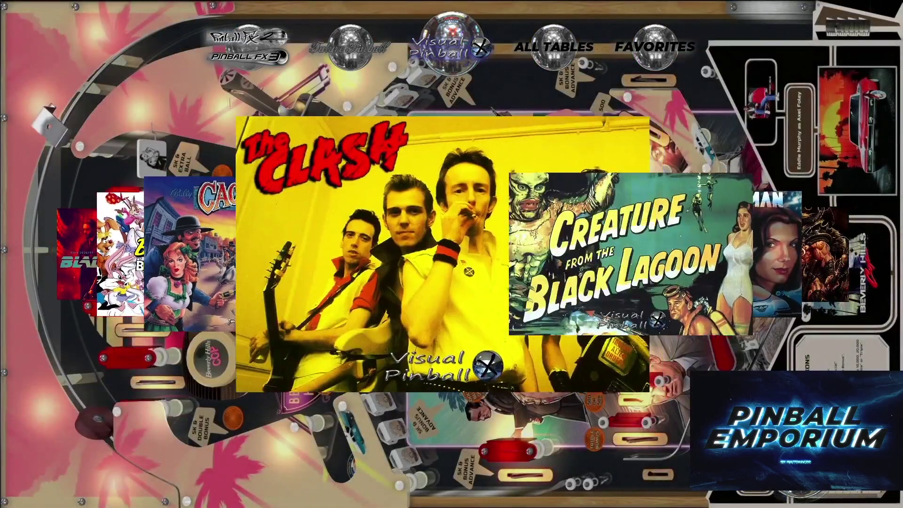
key("Right")
key("Right")
key("Right")
key("Right")
key("Right")
key("Right")
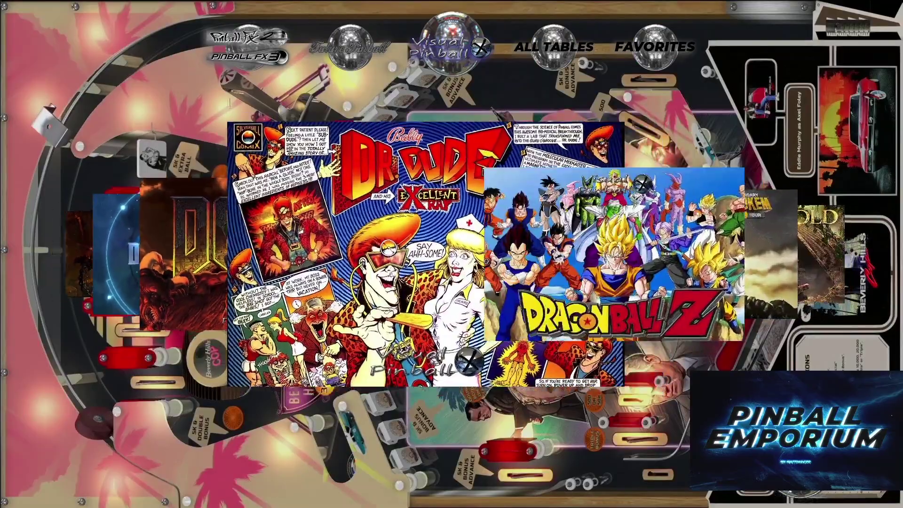
key("Right")
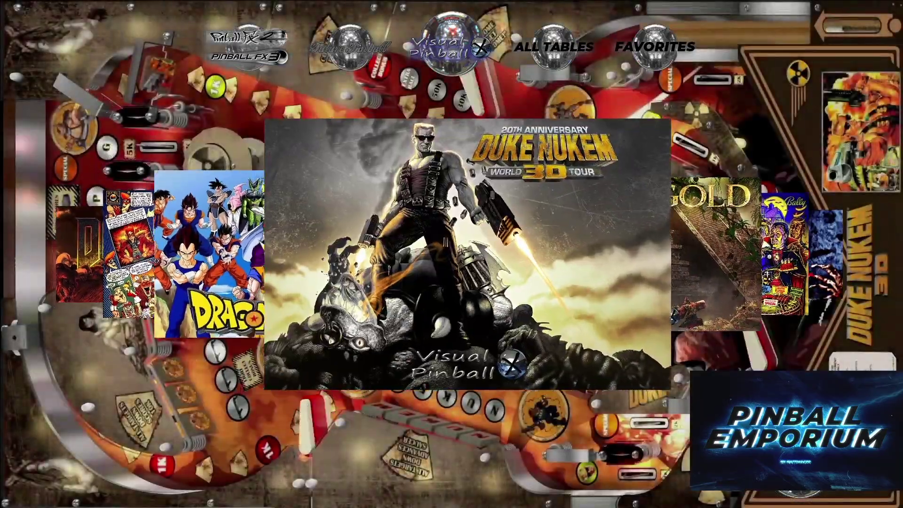
key("Left")
key("Left")
key("Left")
key("Left")
key("Left")
key("Left")
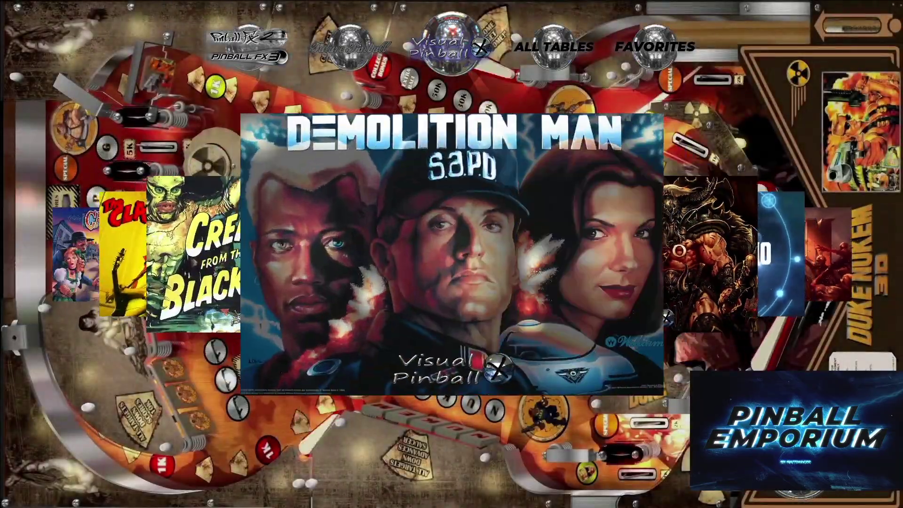
key("Left")
key("Left")
key("Left")
key("Left")
key("Left")
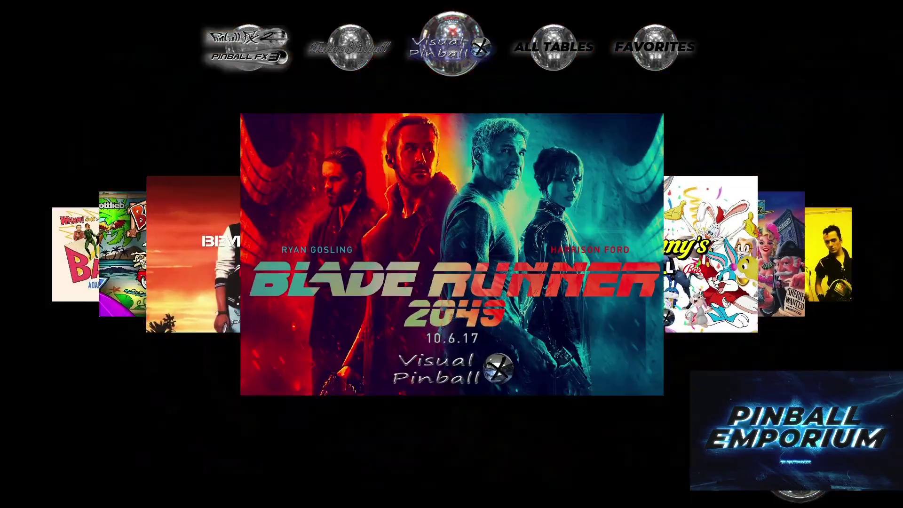
key("Left")
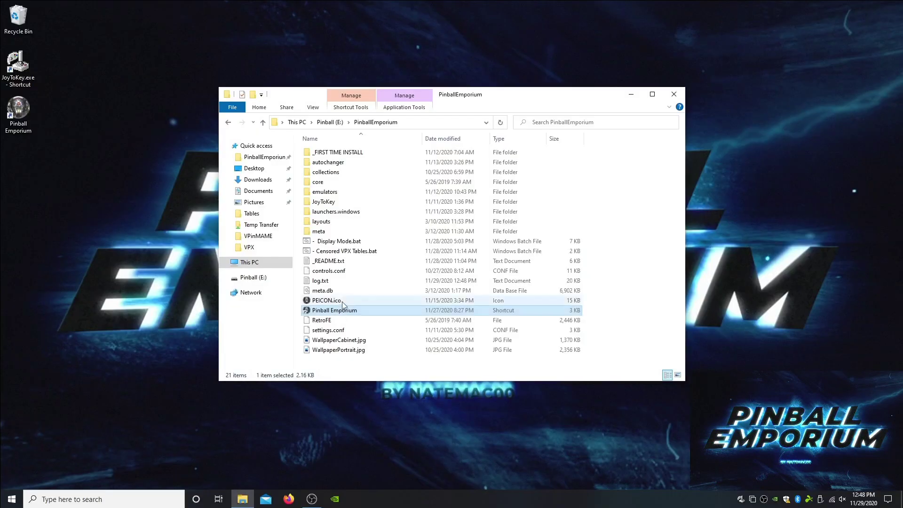
Run the Display Mode batch file, choosing Cabinet mode and a 1080 backglass resolution.
double_click(339, 241)
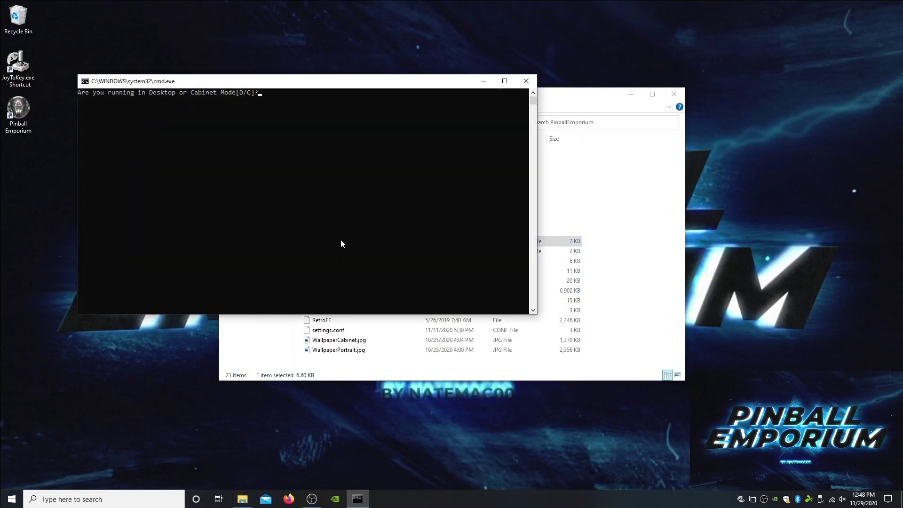
type("c")
key("Return")
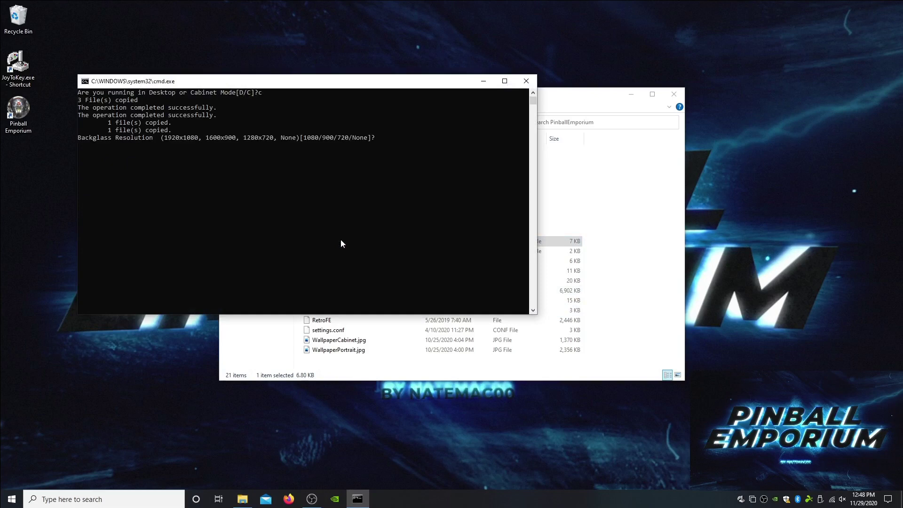
type("1080")
key("Return")
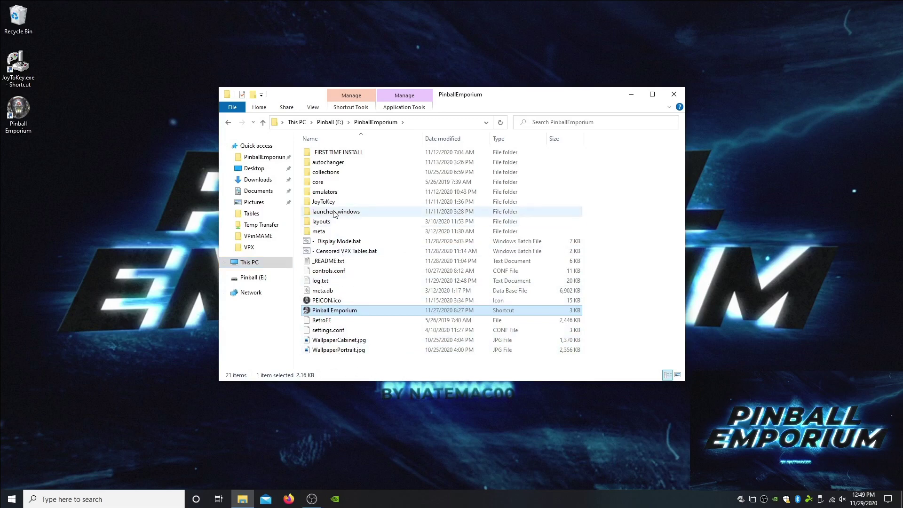
Inspect the 1920x1080 and 1280x720 backglass files in the autochanger folder, return to PinballEmporium, and minimize the folder window.
left_click(329, 163)
double_click(329, 164)
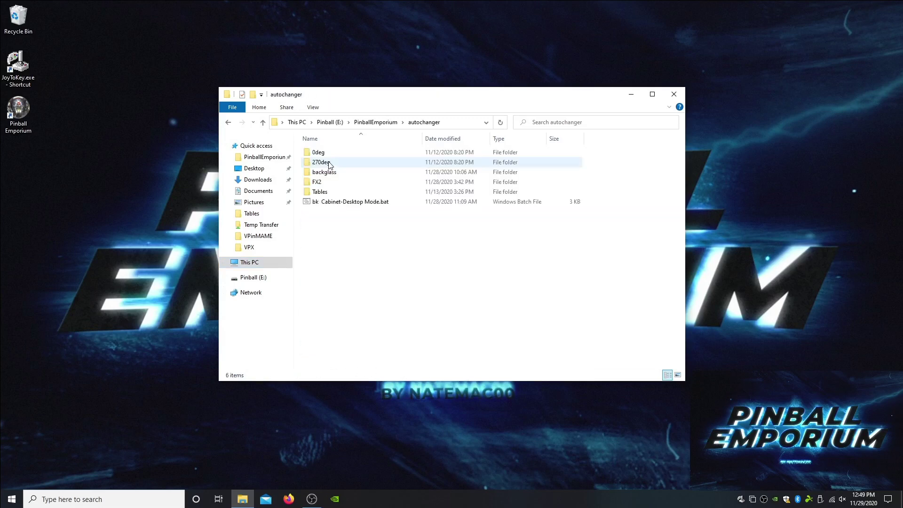
double_click(331, 172)
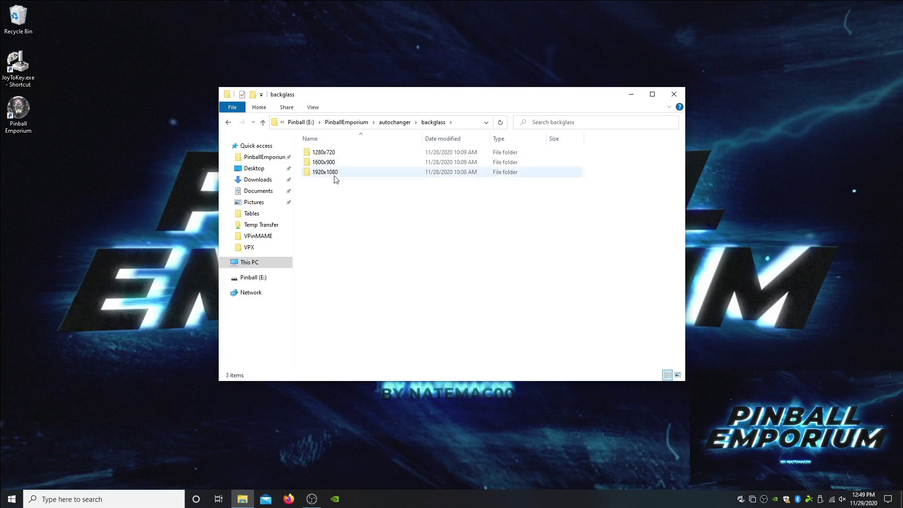
double_click(336, 174)
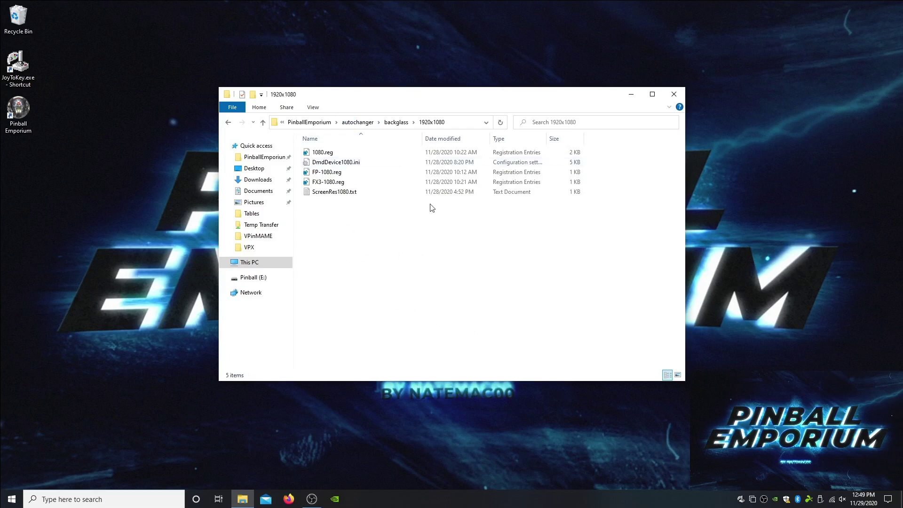
left_click(398, 122)
double_click(335, 152)
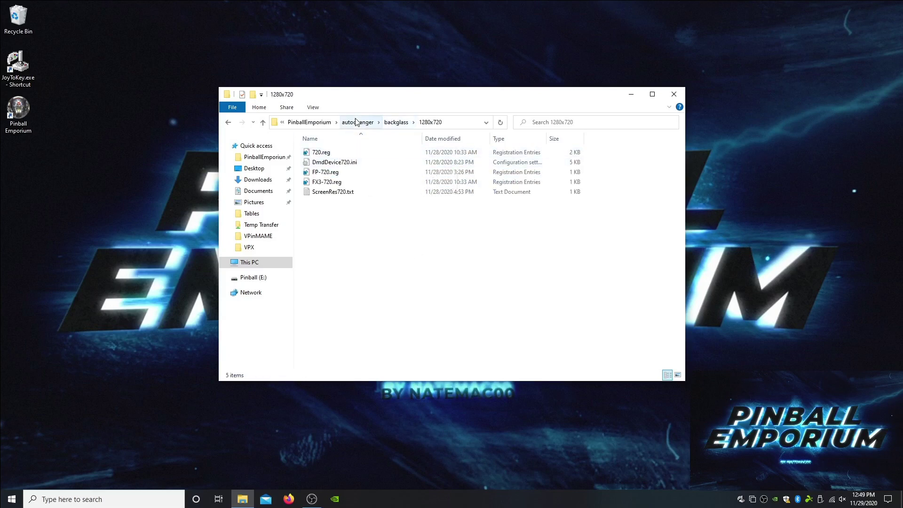
left_click(311, 122)
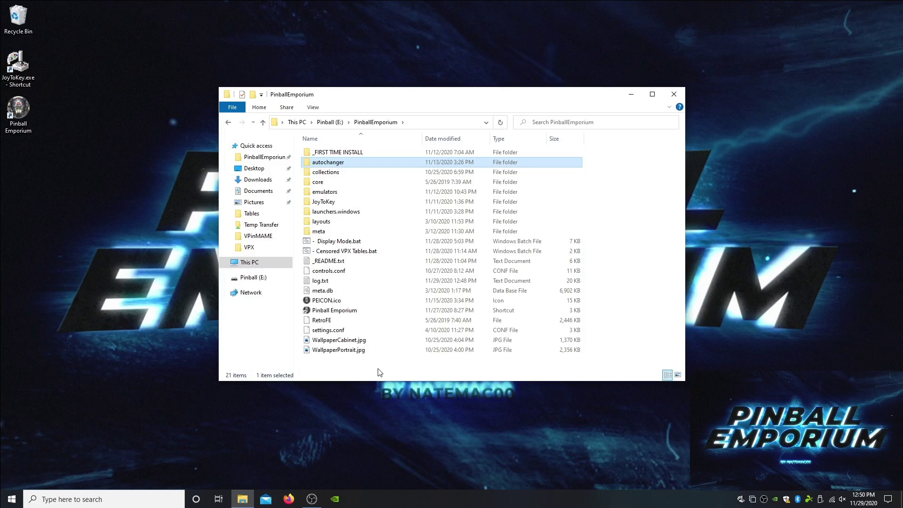
left_click(631, 94)
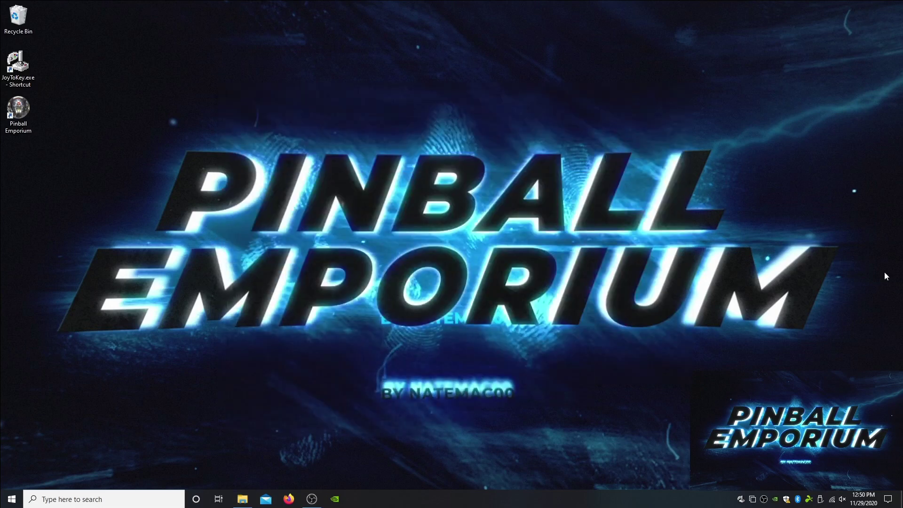